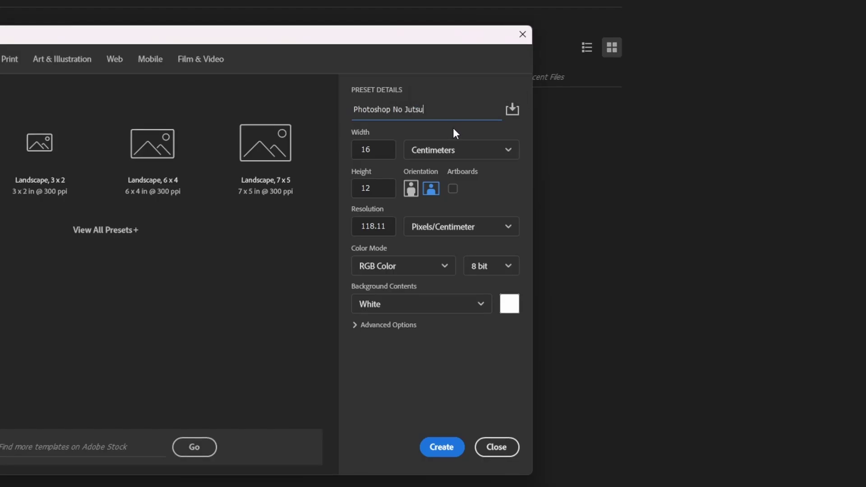
Step: Set the new document's size to 3480 × 2160 pixels and its resolution to 300 pixels/inch
{"action": "left_click", "coordinate": [456, 150]}
{"action": "left_click", "coordinate": [455, 176]}
{"action": "left_click", "coordinate": [385, 148]}
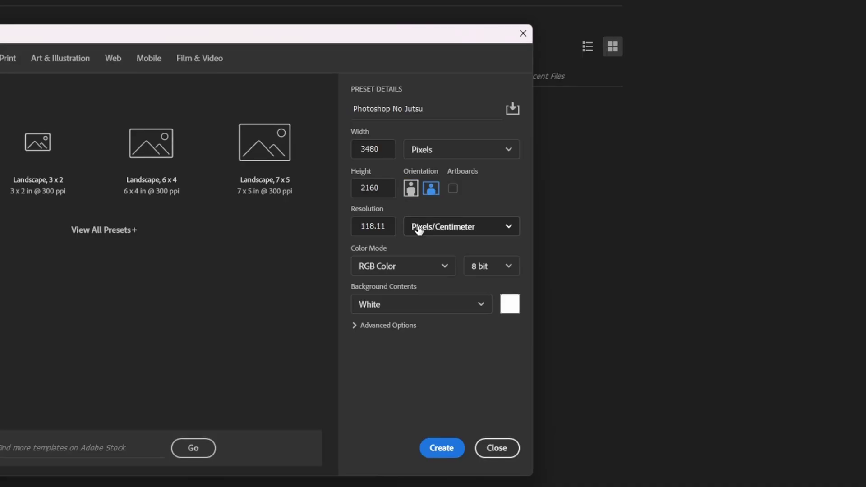
{"action": "left_click", "coordinate": [430, 251]}
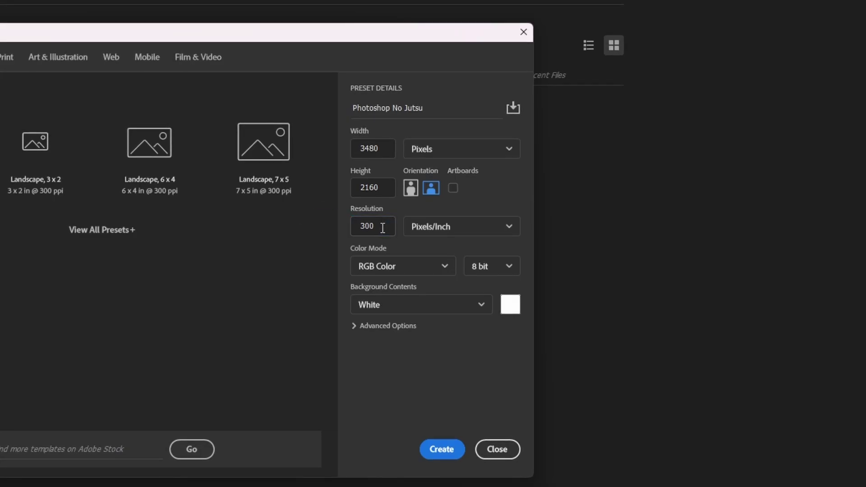
Step: Give the new document RGB colour at 16 bit and a custom mid-grey background
{"action": "left_click", "coordinate": [416, 266]}
{"action": "left_click", "coordinate": [419, 334]}
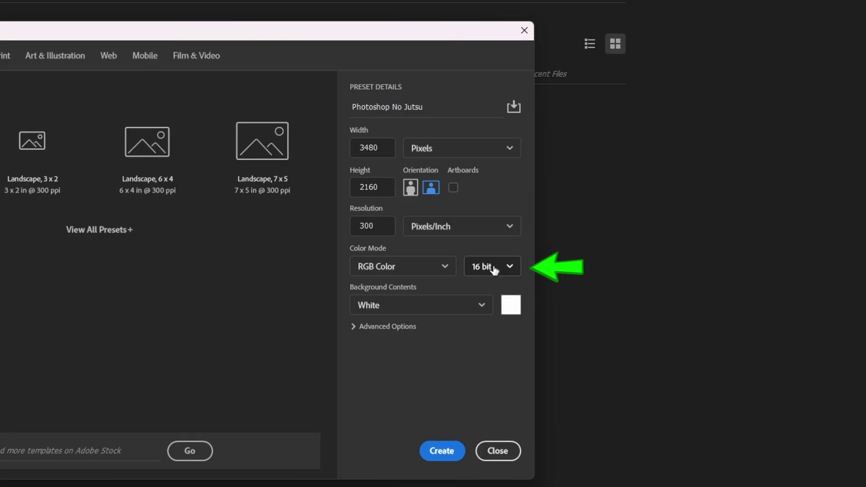
{"action": "left_click", "coordinate": [510, 309]}
{"action": "left_click", "coordinate": [501, 218]}
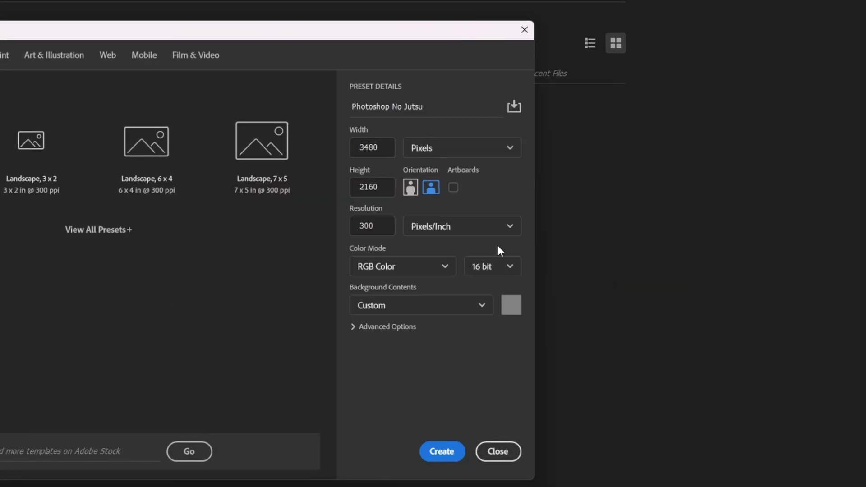
{"action": "left_click", "coordinate": [354, 328]}
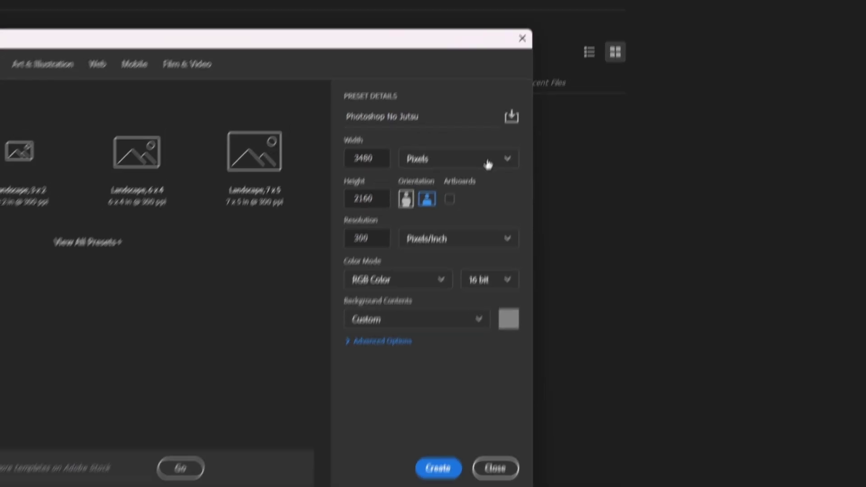
Step: Save the document settings as the preset "Preset Preset No Mi" and create the document
{"action": "left_click", "coordinate": [514, 106]}
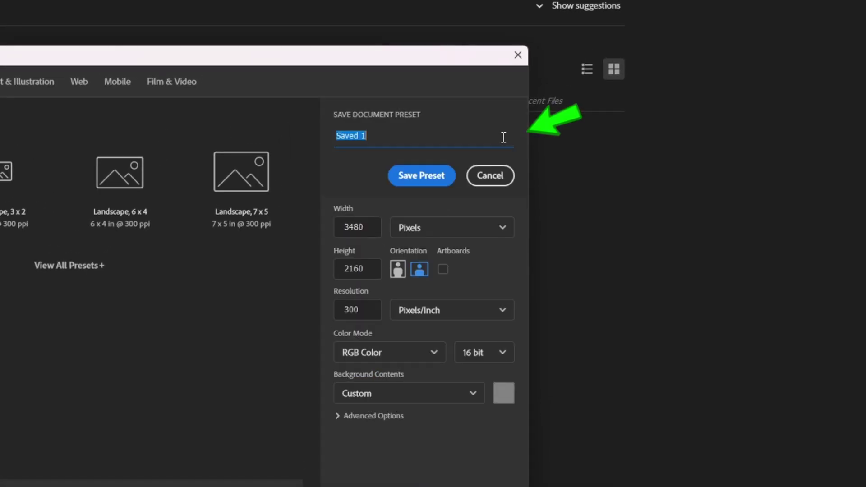
{"action": "left_click", "coordinate": [422, 175]}
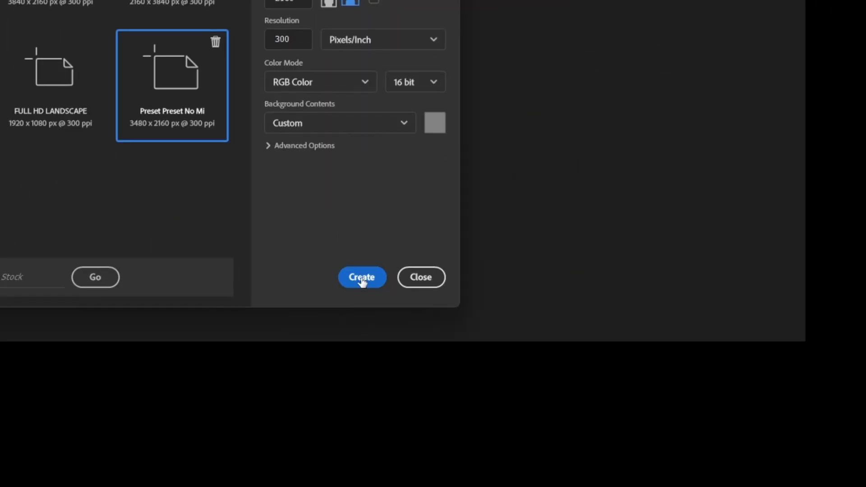
{"action": "left_click", "coordinate": [489, 452]}
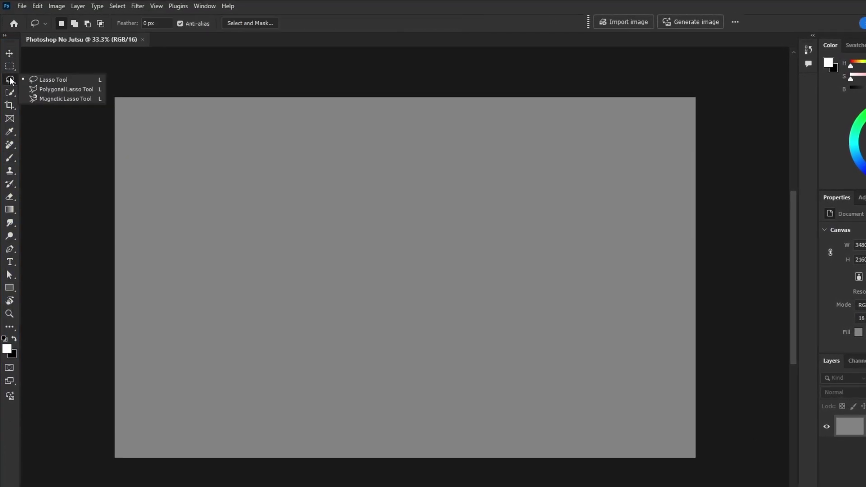
Step: Start customizing the toolbar and move marquee tools between the toolbar and the extra tools
{"action": "left_click", "coordinate": [9, 118]}
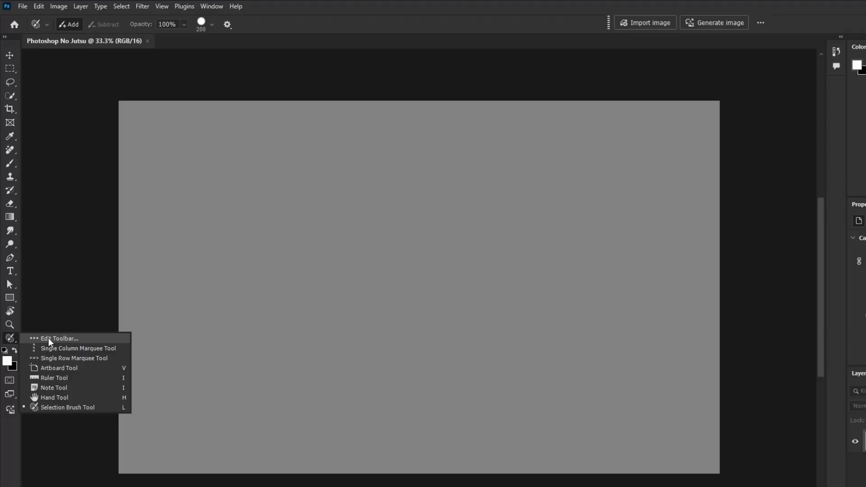
{"action": "left_click", "coordinate": [79, 339]}
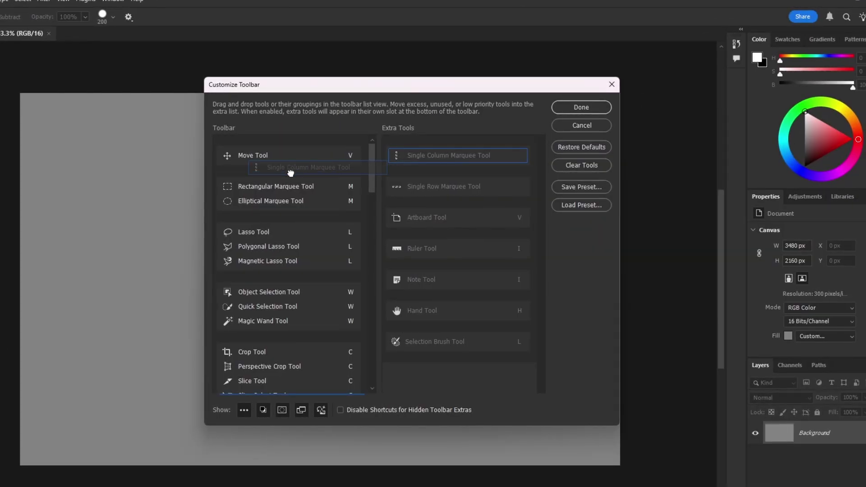
{"action": "left_click_drag", "start_coordinate": [291, 173], "coordinate": [290, 174]}
{"action": "left_click_drag", "start_coordinate": [289, 187], "coordinate": [447, 188]}
{"action": "left_click_drag", "start_coordinate": [447, 189], "coordinate": [307, 190]}
Step: Move the Frame tool and the History Brush tools to the extra tools and accept the toolbar customization
{"action": "scroll", "coordinate": [282, 289], "scroll_direction": "down", "scroll_amount": 3}
{"action": "scroll", "coordinate": [274, 281], "scroll_direction": "down", "scroll_amount": 7}
{"action": "mouse_move", "coordinate": [281, 291]}
{"action": "left_mouse_down"}
{"action": "mouse_move", "coordinate": [447, 285]}
{"action": "mouse_move", "coordinate": [447, 313]}
{"action": "left_mouse_up"}
{"action": "left_click_drag", "start_coordinate": [271, 267], "coordinate": [447, 312]}
{"action": "mouse_move", "coordinate": [367, 253]}
{"action": "left_mouse_down"}
{"action": "mouse_move", "coordinate": [364, 309]}
{"action": "mouse_move", "coordinate": [365, 152]}
{"action": "left_mouse_up"}
{"action": "left_click_drag", "start_coordinate": [538, 244], "coordinate": [523, 176]}
{"action": "left_click", "coordinate": [578, 109]}
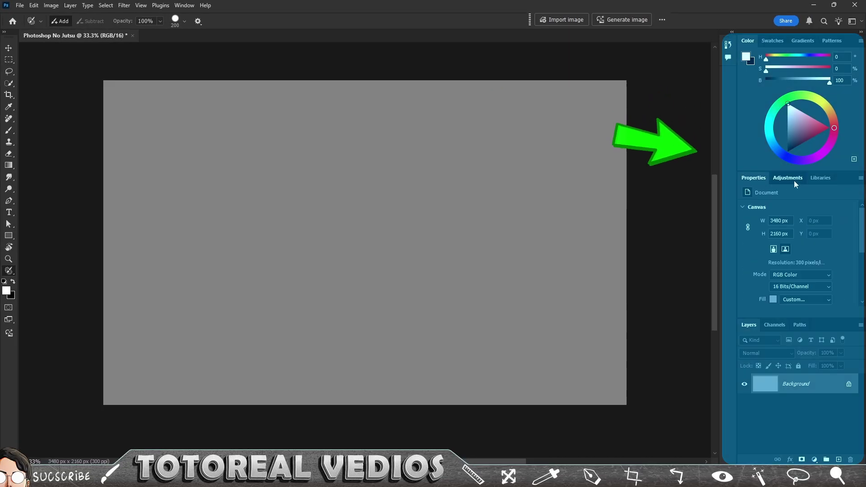
Step: Look through the available adjustments and the document's canvas properties
{"action": "left_click_drag", "start_coordinate": [863, 257], "coordinate": [863, 286]}
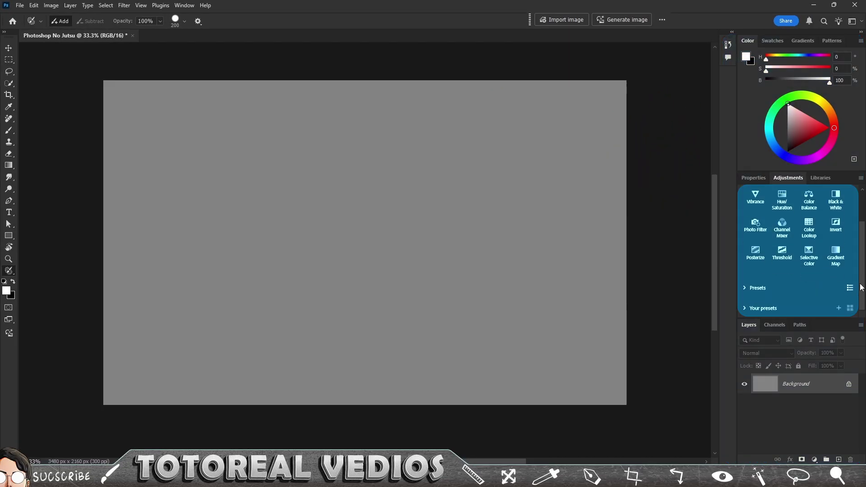
{"action": "left_click", "coordinate": [754, 178]}
{"action": "left_click_drag", "start_coordinate": [863, 220], "coordinate": [863, 281]}
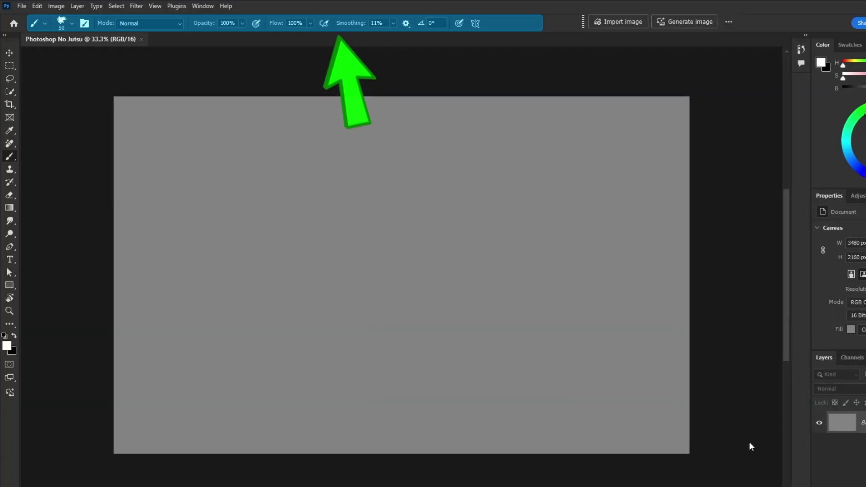
Step: Activate the toolbar tools one after another from Move to Type to examine their options, and check the document info
{"action": "left_click", "coordinate": [9, 48]}
{"action": "left_click", "coordinate": [10, 67]}
{"action": "left_click", "coordinate": [10, 93]}
{"action": "left_click", "coordinate": [10, 105]}
{"action": "left_click", "coordinate": [9, 131]}
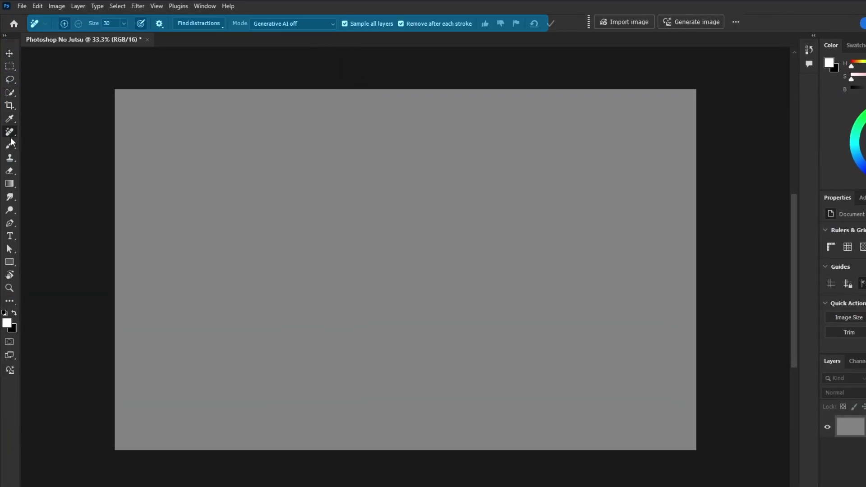
{"action": "left_click", "coordinate": [10, 144]}
{"action": "left_click", "coordinate": [10, 158]}
{"action": "left_click", "coordinate": [10, 171]}
{"action": "left_click", "coordinate": [11, 197]}
{"action": "left_click", "coordinate": [12, 212]}
{"action": "left_click", "coordinate": [11, 224]}
{"action": "left_click", "coordinate": [10, 238]}
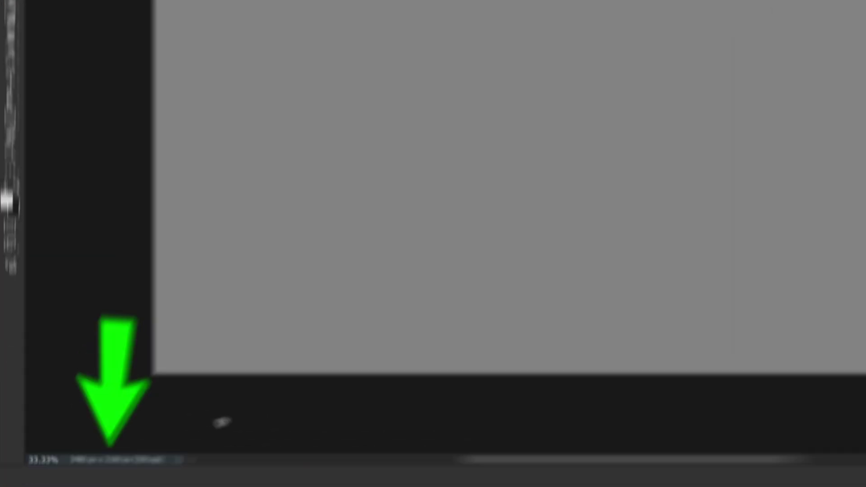
{"action": "left_click", "coordinate": [188, 448]}
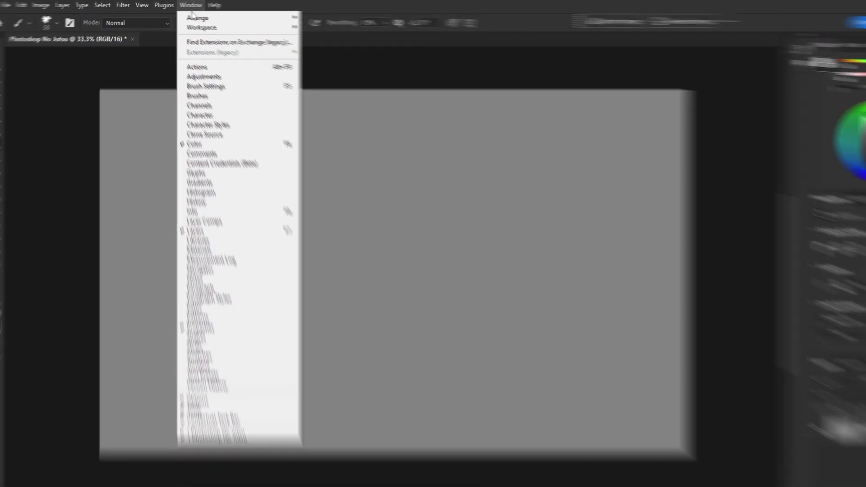
Step: Dock the toolbar beside the column that holds the Layers panel
{"action": "mouse_move", "coordinate": [194, 25]}
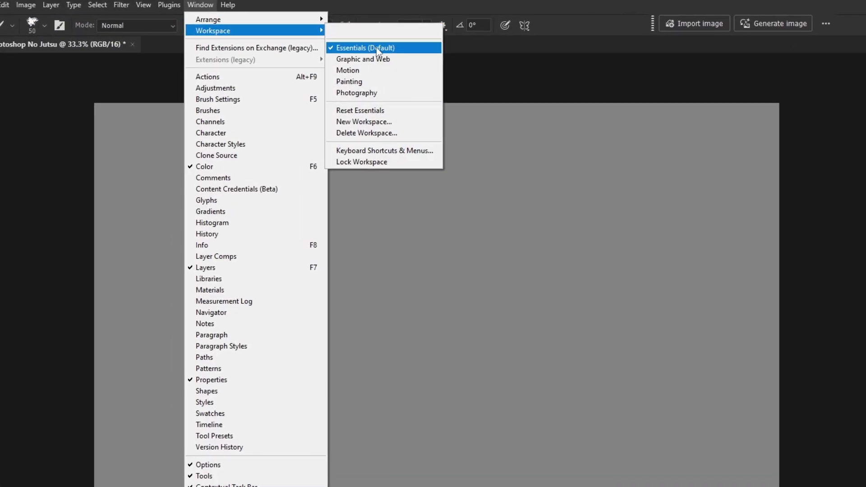
{"action": "left_click_drag", "start_coordinate": [7, 38], "coordinate": [518, 59]}
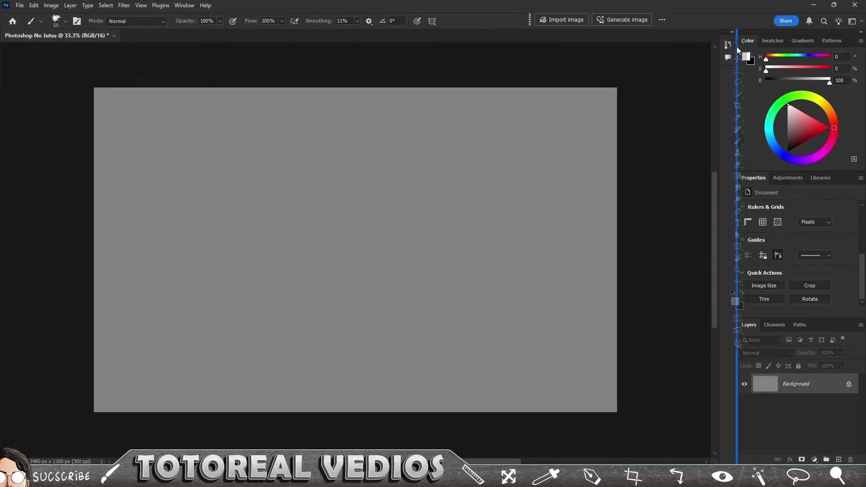
{"action": "left_click", "coordinate": [597, 52]}
Step: Remove the Color, Swatches, Gradients, Patterns and Properties panels and reduce Adjustments and Libraries to docked icons
{"action": "left_click_drag", "start_coordinate": [759, 41], "coordinate": [595, 93]}
{"action": "left_click_drag", "start_coordinate": [754, 41], "coordinate": [598, 84]}
{"action": "left_click", "coordinate": [677, 79]}
{"action": "left_click", "coordinate": [685, 69]}
{"action": "left_click_drag", "start_coordinate": [754, 41], "coordinate": [591, 90]}
{"action": "left_click", "coordinate": [697, 77]}
{"action": "left_click_drag", "start_coordinate": [754, 41], "coordinate": [709, 70]}
{"action": "left_click_drag", "start_coordinate": [753, 41], "coordinate": [514, 87]}
{"action": "left_click", "coordinate": [622, 81]}
{"action": "left_click_drag", "start_coordinate": [758, 181], "coordinate": [722, 181]}
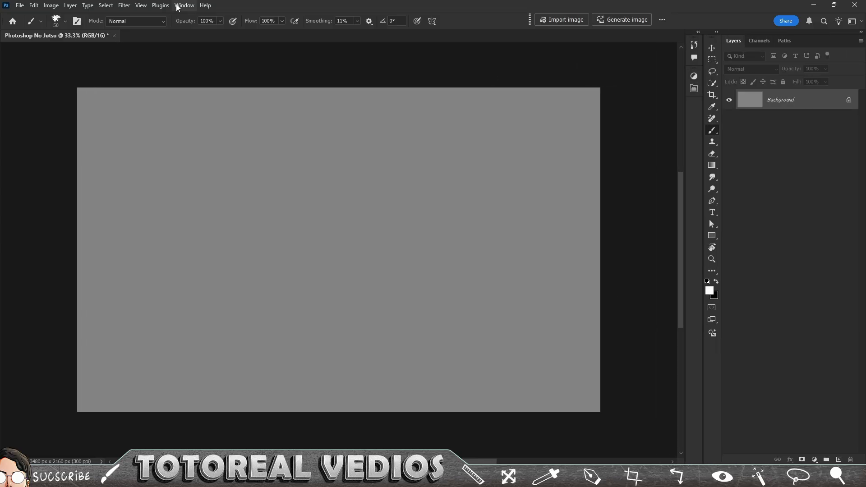
Step: Show the Navigator panel and dock it above the Layers panel
{"action": "left_click", "coordinate": [180, 6]}
{"action": "left_click", "coordinate": [201, 240]}
{"action": "left_click_drag", "start_coordinate": [619, 73], "coordinate": [740, 40]}
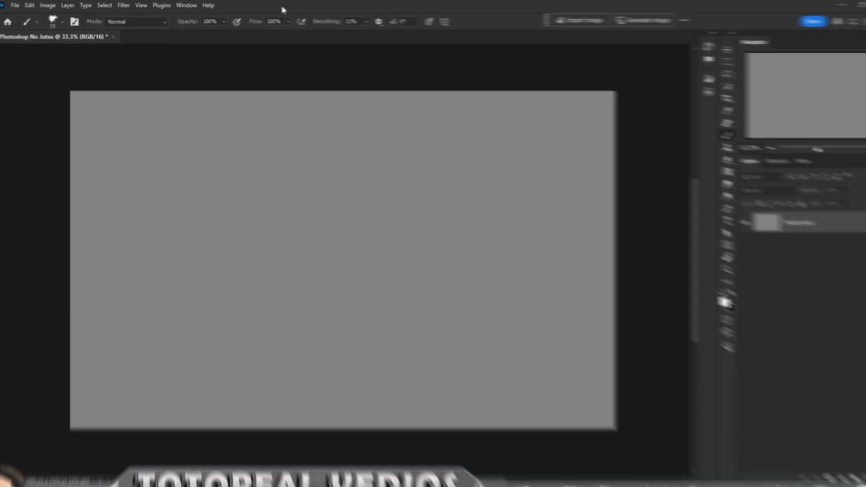
Step: Save the layout as a new workspace named "UI UI No Mi 2025", capturing keyboard shortcuts, menus and toolbar
{"action": "left_click", "coordinate": [184, 5]}
{"action": "mouse_move", "coordinate": [233, 31]}
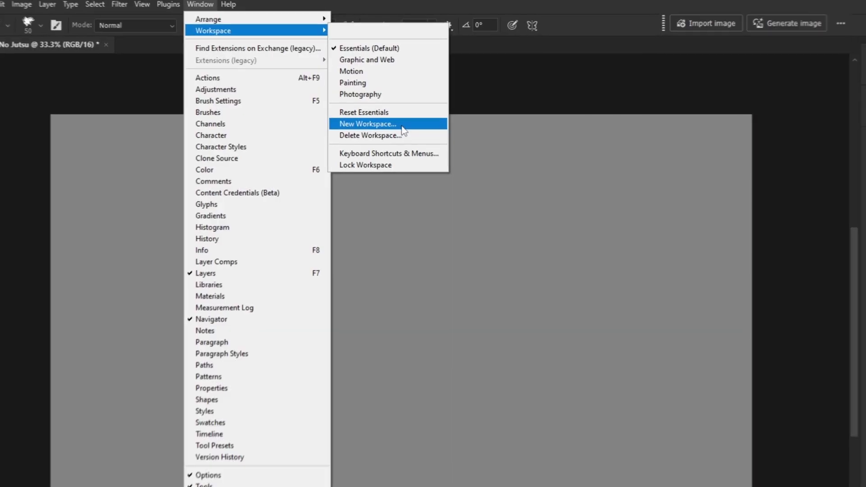
{"action": "left_click", "coordinate": [406, 120]}
{"action": "type", "text": "U"}
{"action": "type", "text": "I UI No Mi 2025"}
{"action": "left_click", "coordinate": [312, 182]}
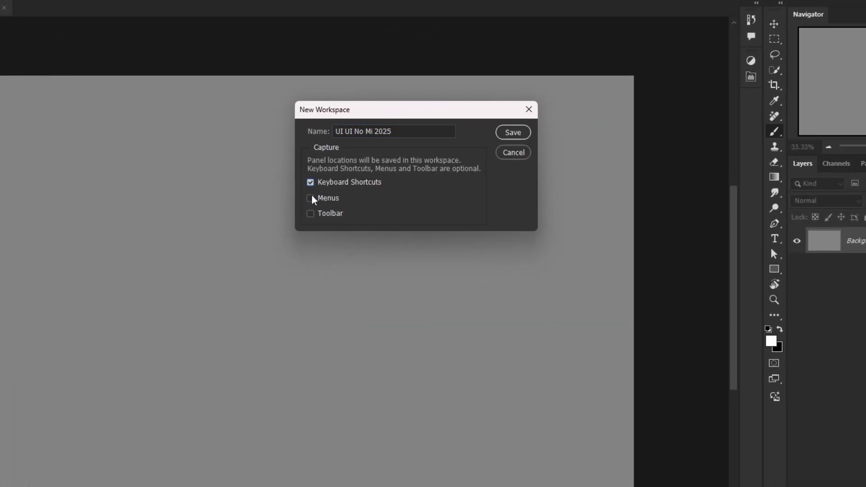
{"action": "left_click", "coordinate": [312, 199]}
{"action": "left_click", "coordinate": [312, 214]}
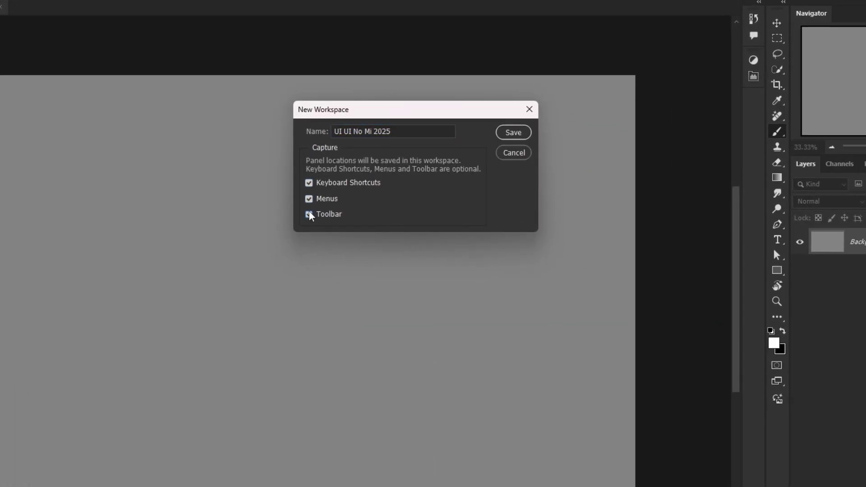
{"action": "left_click", "coordinate": [513, 133]}
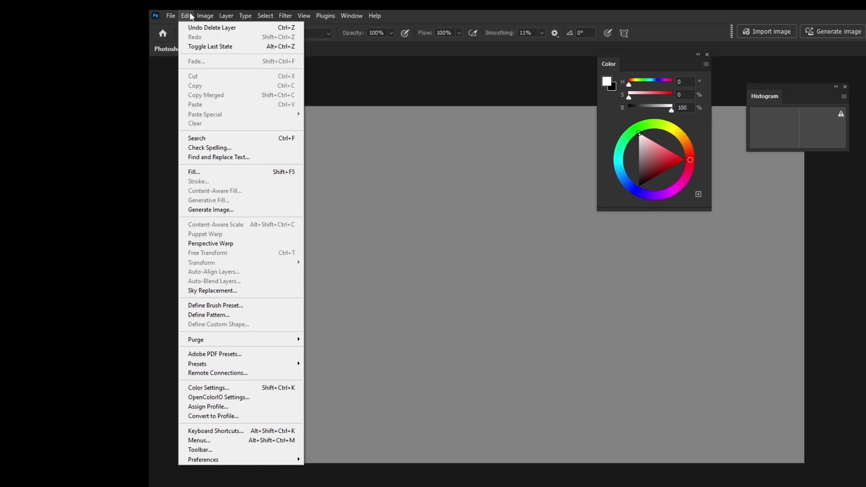
Step: Close the floating Color panel and reopen the Navigator and Color panels
{"action": "mouse_move", "coordinate": [205, 16]}
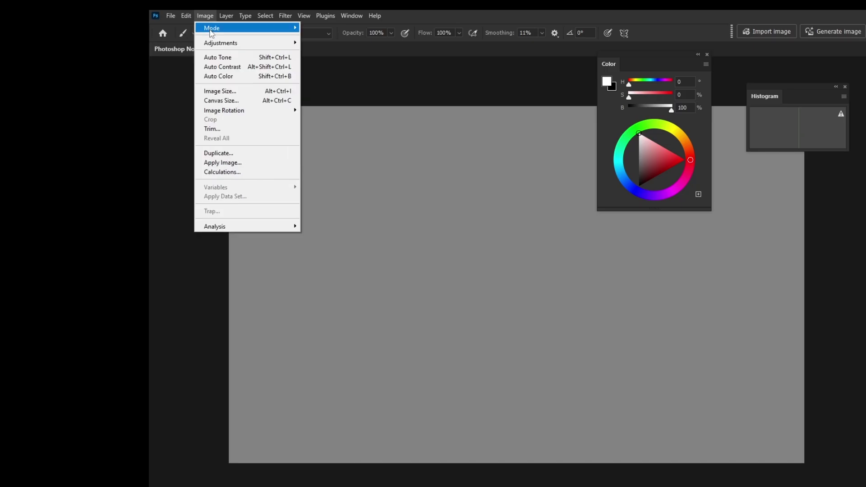
{"action": "mouse_move", "coordinate": [347, 18]}
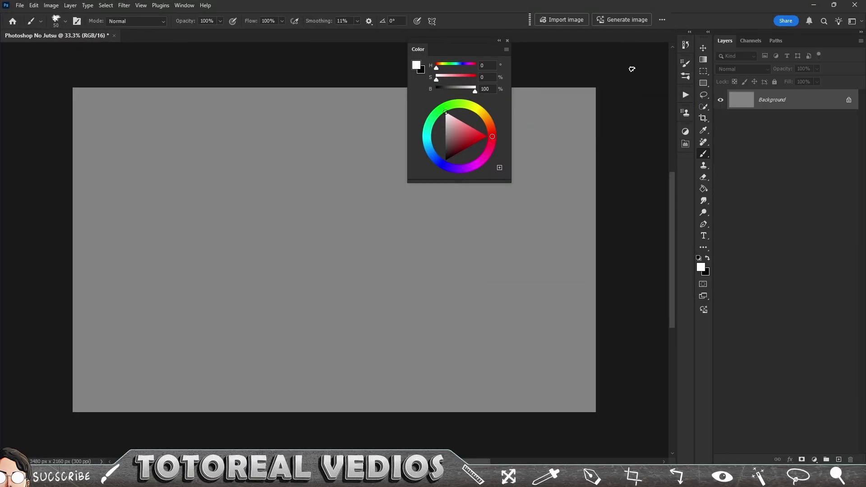
{"action": "left_click", "coordinate": [508, 41]}
{"action": "left_click", "coordinate": [184, 5]}
{"action": "left_click", "coordinate": [195, 241]}
{"action": "left_click", "coordinate": [184, 6]}
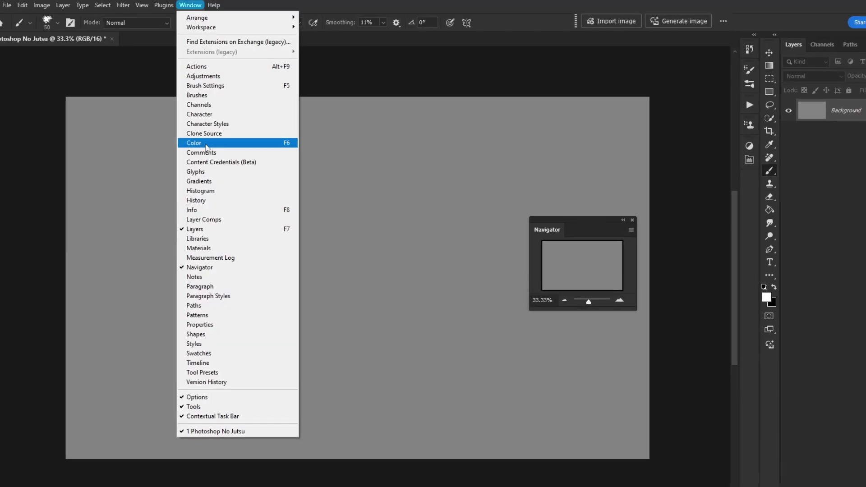
{"action": "left_click", "coordinate": [206, 143]}
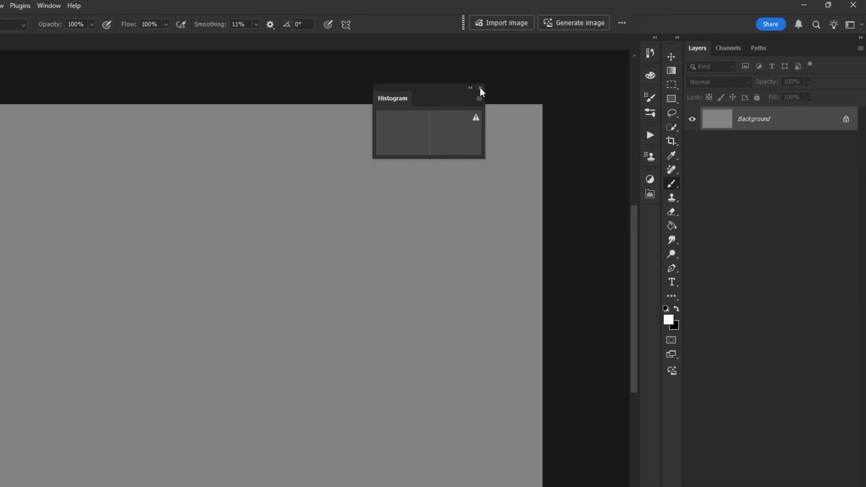
Step: Close the floating Histogram panel and restore the saved workspace layout
{"action": "left_click", "coordinate": [541, 76]}
{"action": "left_click", "coordinate": [852, 21]}
{"action": "left_click", "coordinate": [831, 83]}
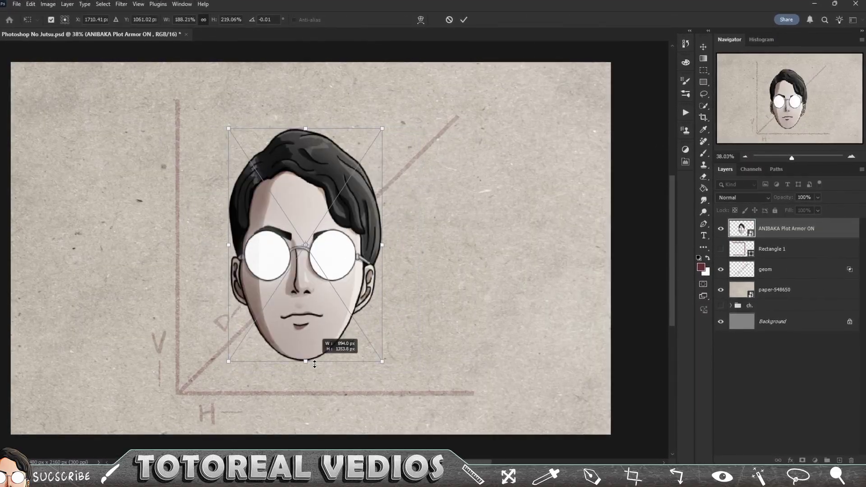
Step: Resize the face artwork on the paper background with Free Transform
{"action": "left_click_drag", "start_coordinate": [357, 131], "coordinate": [343, 158]}
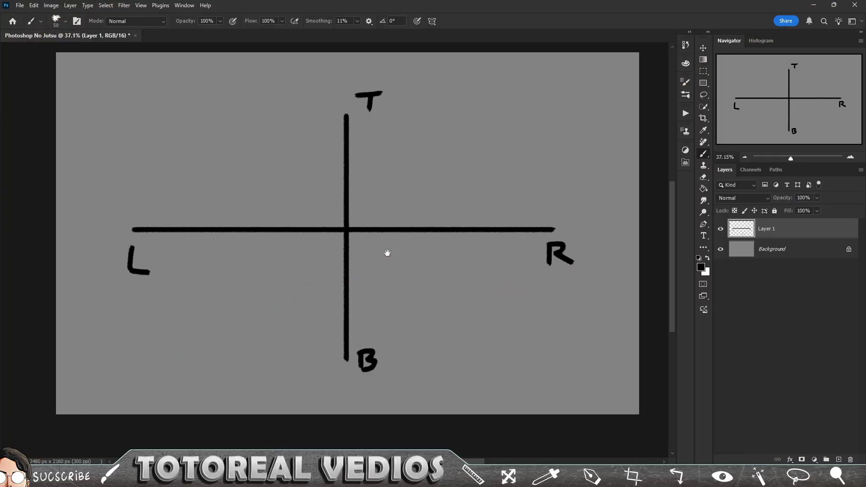
Step: Examine the labelled cross drawing by panning, zooming and rotating the view and scrolling it vertically and horizontally
{"action": "left_click_drag", "start_coordinate": [388, 253], "coordinate": [373, 269]}
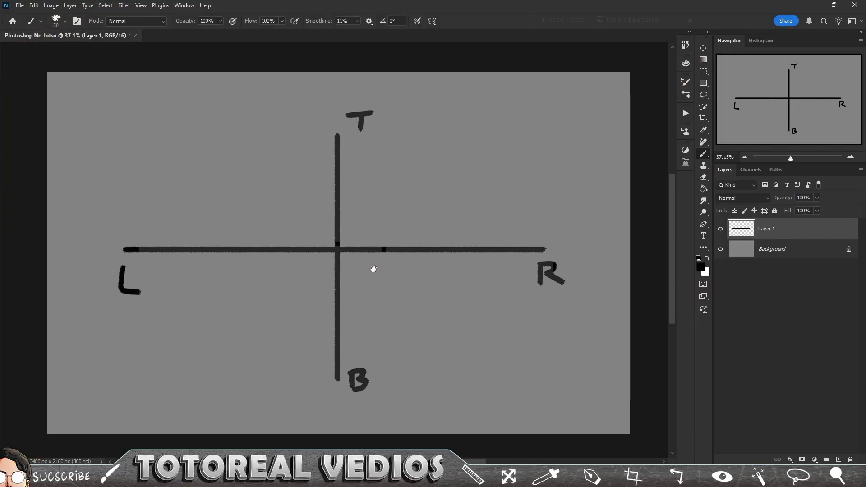
{"action": "scroll", "coordinate": [373, 269], "scroll_direction": "up", "scroll_amount": 4}
{"action": "scroll", "coordinate": [374, 269], "scroll_direction": "down", "scroll_amount": 8}
{"action": "key", "text": "r"}
{"action": "left_click_drag", "start_coordinate": [316, 115], "coordinate": [284, 110]}
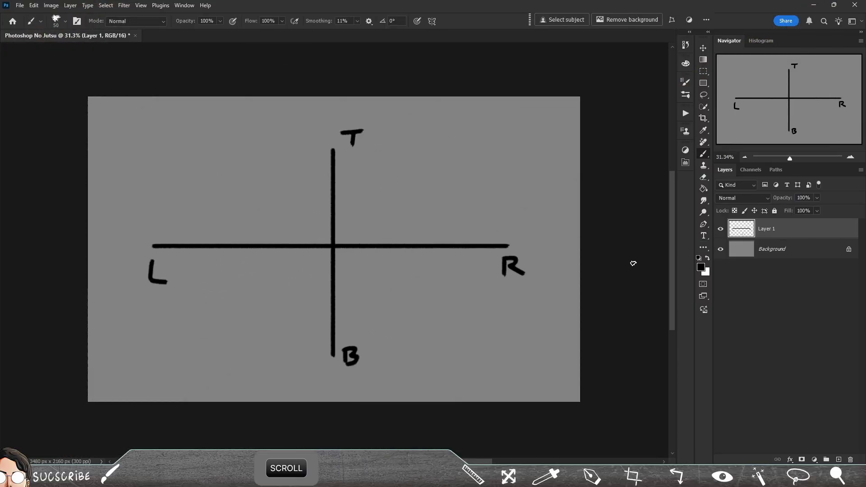
{"action": "scroll", "coordinate": [627, 266], "scroll_direction": "down", "scroll_amount": 2}
{"action": "scroll", "coordinate": [628, 267], "scroll_direction": "up", "scroll_amount": 3}
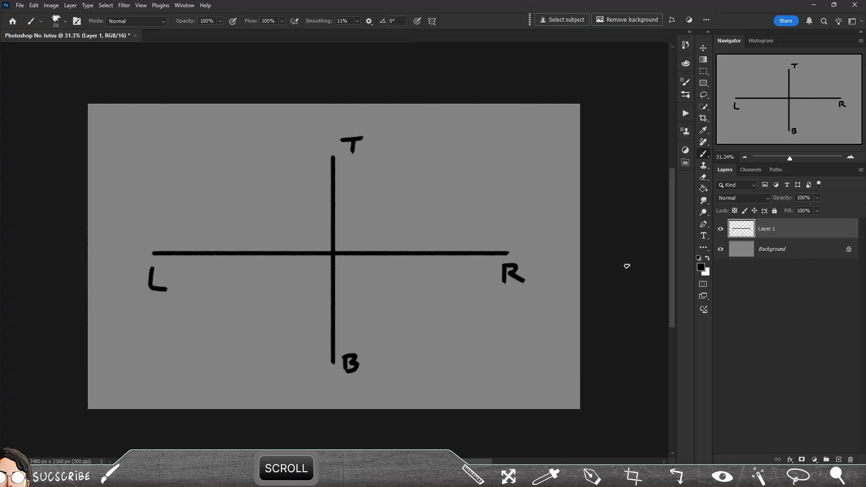
{"action": "scroll", "coordinate": [627, 266], "scroll_direction": "down", "scroll_amount": 1}
{"action": "scroll", "coordinate": [630, 269], "scroll_direction": "left", "scroll_amount": 2}
{"action": "scroll", "coordinate": [630, 271], "scroll_direction": "right", "scroll_amount": 3}
{"action": "scroll", "coordinate": [630, 271], "scroll_direction": "left", "scroll_amount": 6}
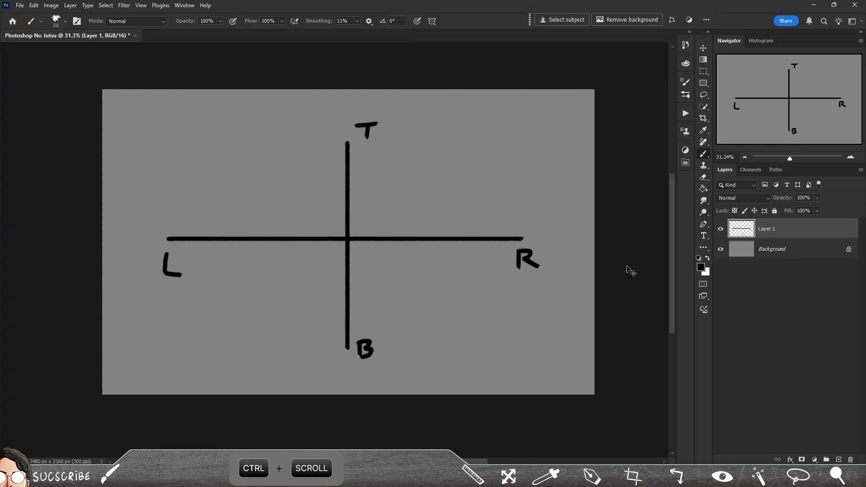
{"action": "scroll", "coordinate": [623, 274], "scroll_direction": "right", "scroll_amount": 6}
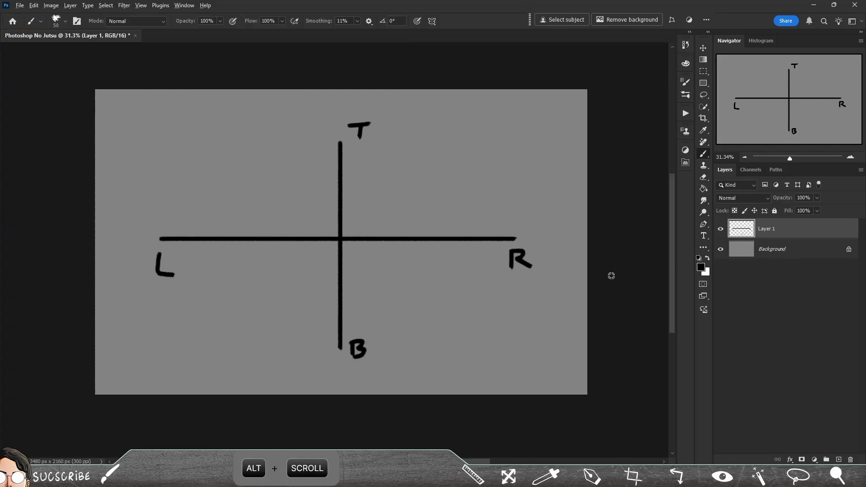
Step: Examine the cross drawing by zooming in and out, panning, viewing it at 100% and fitting it to the screen
{"action": "scroll", "coordinate": [500, 267], "scroll_direction": "up", "scroll_amount": 4}
{"action": "scroll", "coordinate": [510, 267], "scroll_direction": "down", "scroll_amount": 6}
{"action": "scroll", "coordinate": [388, 241], "scroll_direction": "up", "scroll_amount": 4}
{"action": "scroll", "coordinate": [389, 241], "scroll_direction": "up", "scroll_amount": 2}
{"action": "scroll", "coordinate": [388, 242], "scroll_direction": "down", "scroll_amount": 2}
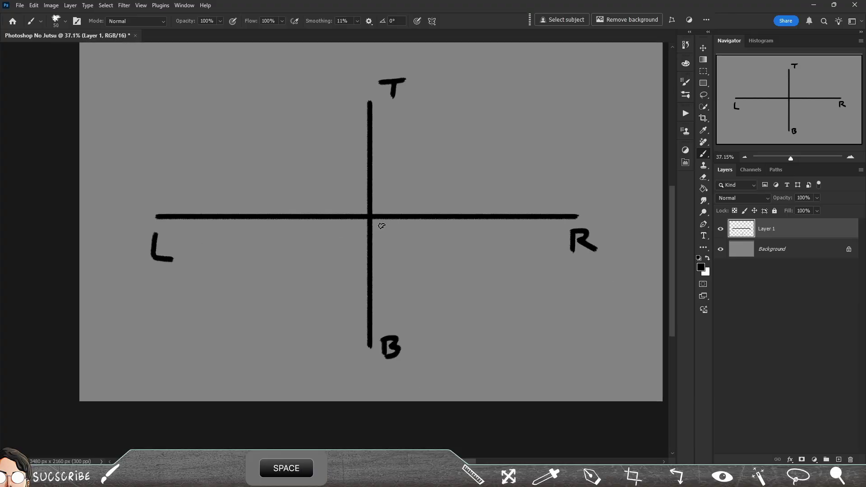
{"action": "left_click_drag", "start_coordinate": [406, 236], "coordinate": [382, 262]}
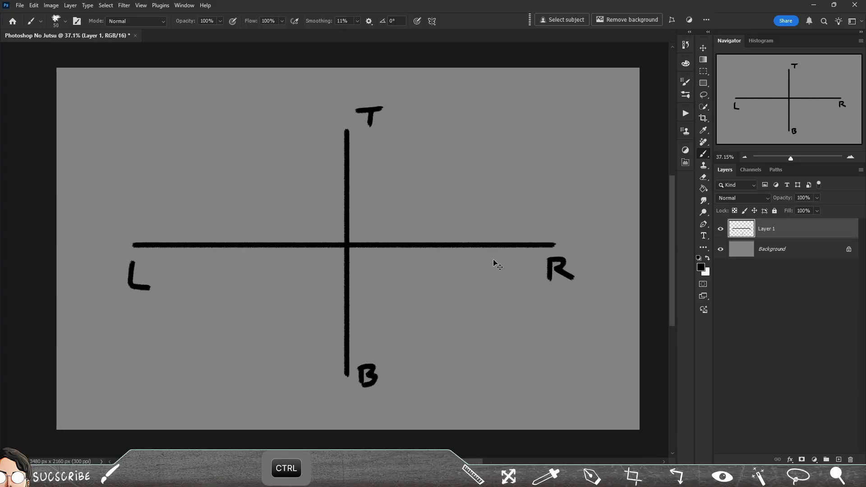
{"action": "key", "text": "ctrl+1"}
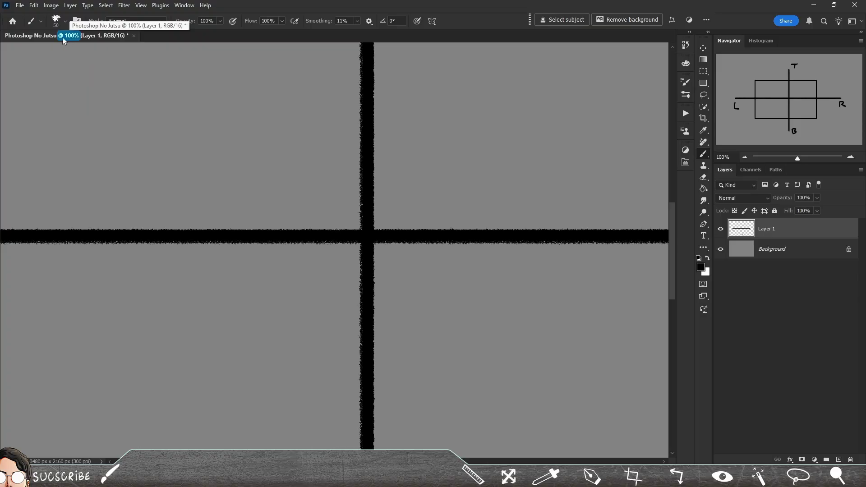
{"action": "key", "text": "ctrl+0"}
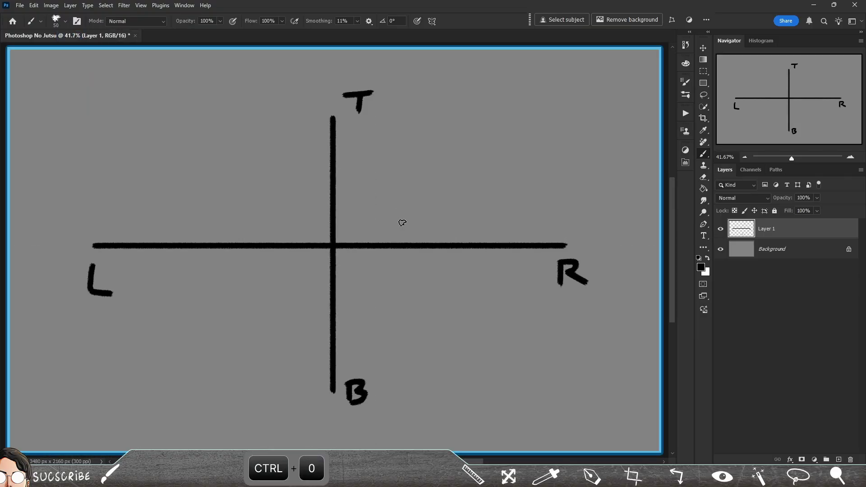
Step: Rotate the canvas view with the Rotate View tool to inspect the cross drawing at different angles
{"action": "key", "text": "r"}
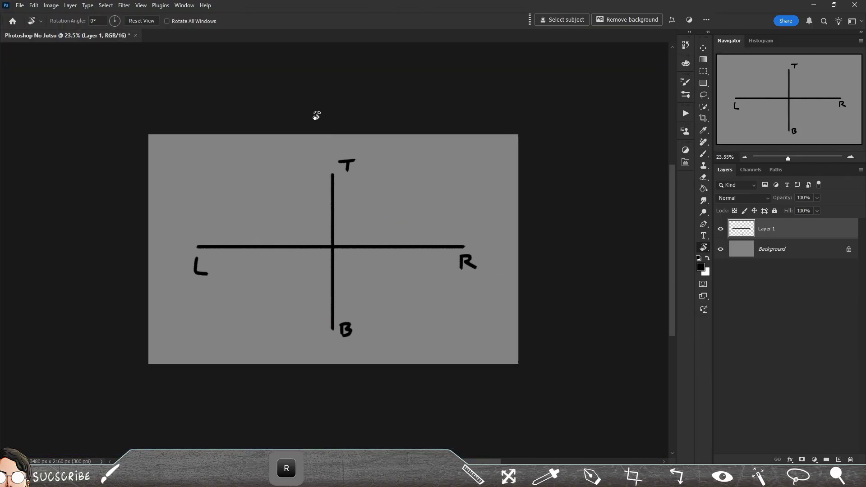
{"action": "left_click_drag", "start_coordinate": [317, 116], "coordinate": [393, 181]}
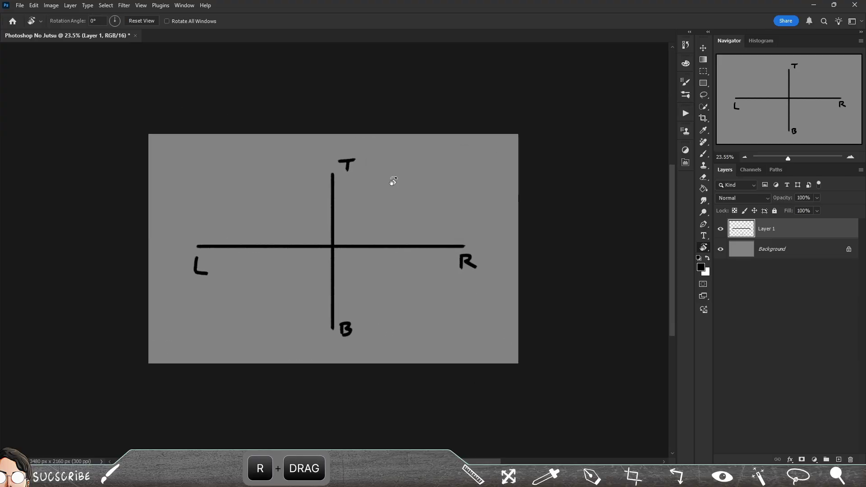
{"action": "left_click_drag", "start_coordinate": [416, 135], "coordinate": [393, 106]}
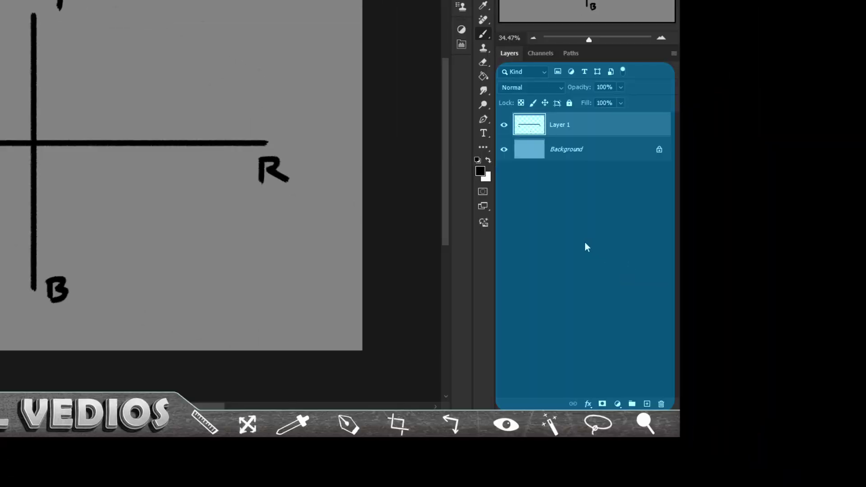
Step: Add a new empty layer above Layer 1 and change the layer thumbnail size in the Layers panel options
{"action": "left_click", "coordinate": [647, 404]}
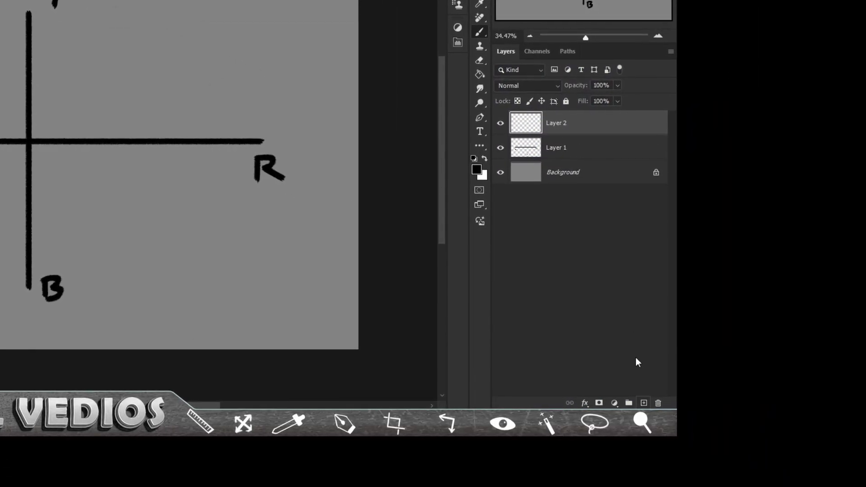
{"action": "left_click", "coordinate": [670, 51]}
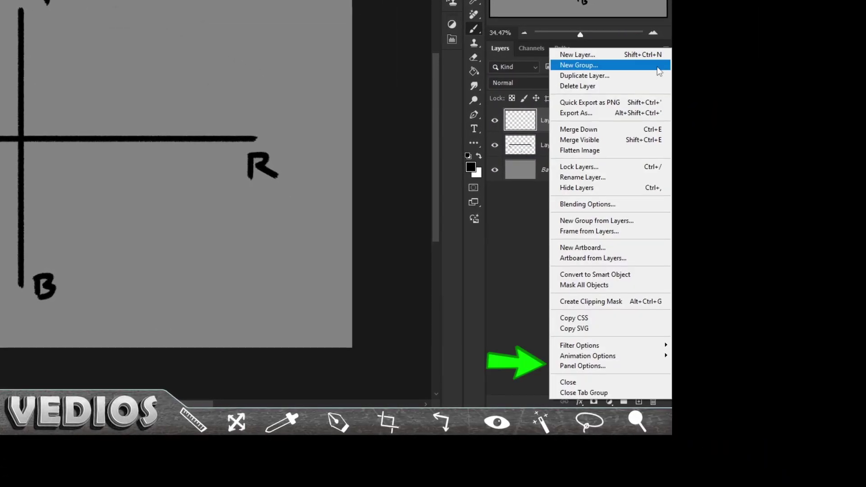
{"action": "left_click", "coordinate": [579, 366]}
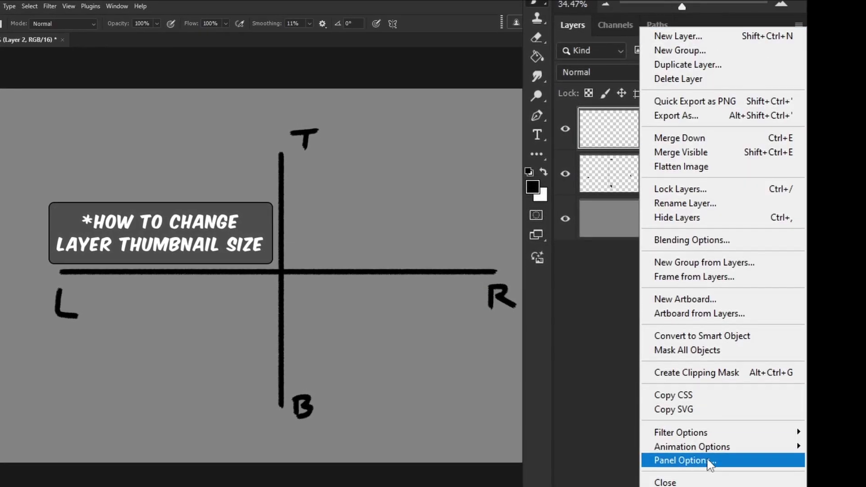
{"action": "left_click", "coordinate": [708, 464]}
{"action": "left_click", "coordinate": [323, 147]}
{"action": "key", "text": "Return"}
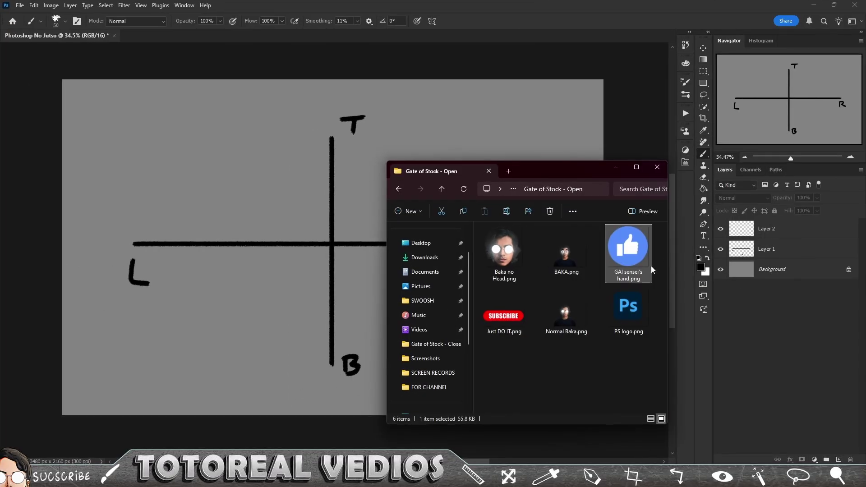
Step: Place GAI sensei's hand.png as a layer on the cross drawing and also open it as a separate document
{"action": "left_click_drag", "start_coordinate": [302, 249], "coordinate": [302, 248]}
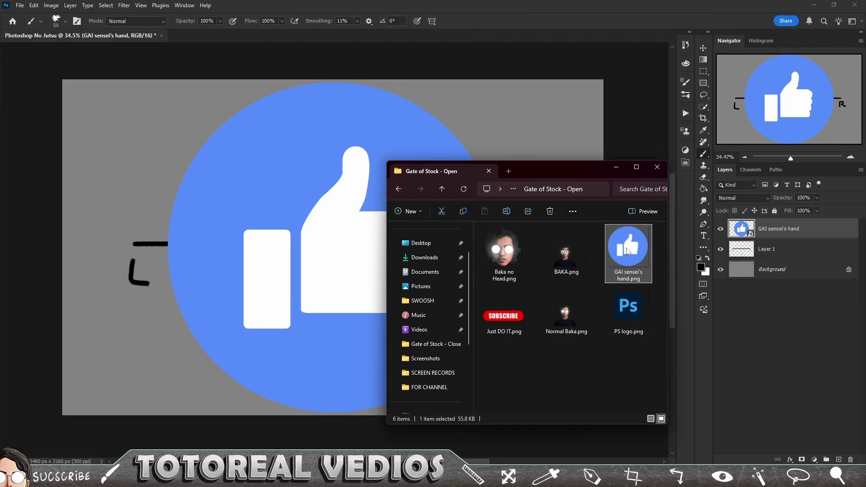
{"action": "left_click_drag", "start_coordinate": [629, 247], "coordinate": [229, 52]}
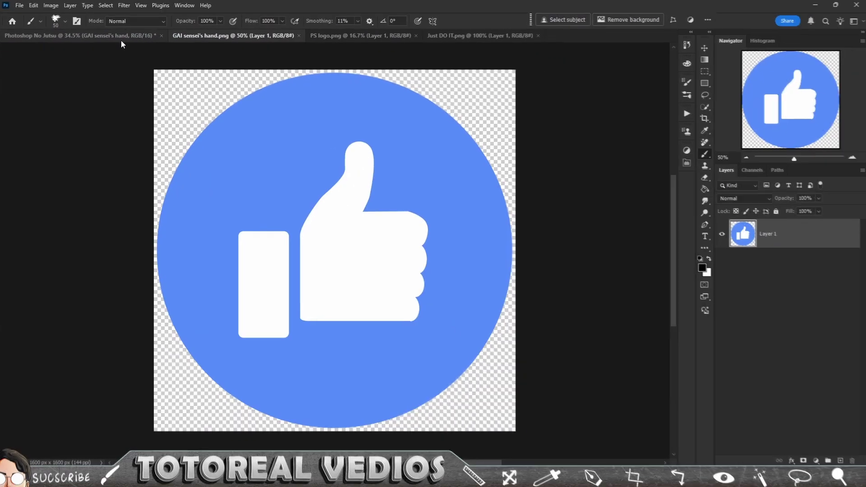
Step: View the open documents one after another, ending on Just DO IT.png
{"action": "left_click", "coordinate": [111, 43]}
{"action": "left_click", "coordinate": [268, 37]}
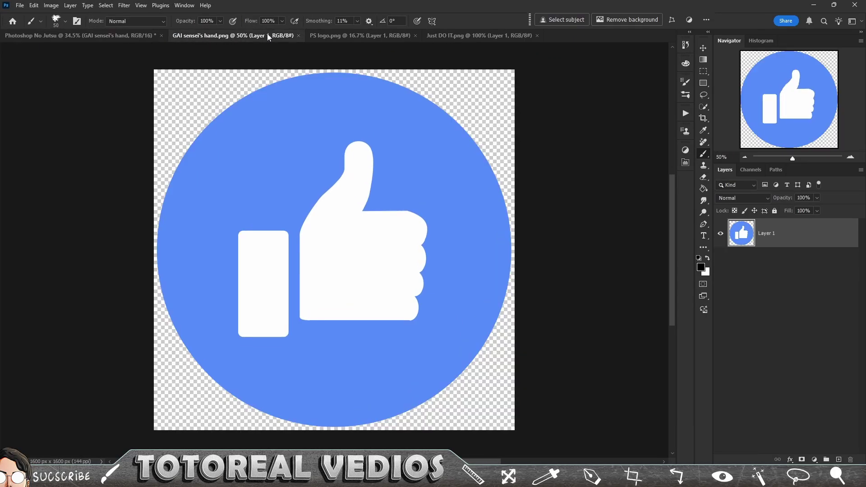
{"action": "left_click", "coordinate": [329, 35]}
{"action": "left_click", "coordinate": [461, 33]}
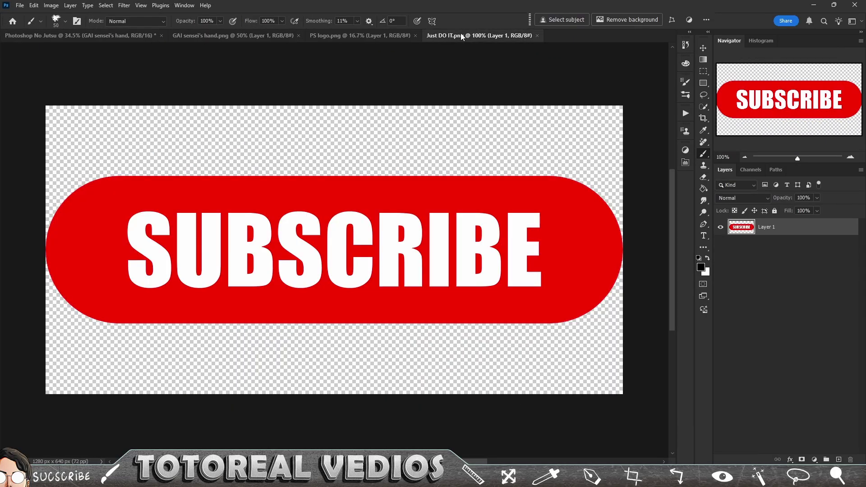
Step: Detach PS logo.png into a resized floating window and move the GAI sensei's hand.png document after Just DO IT.png
{"action": "left_click", "coordinate": [363, 37]}
{"action": "left_click_drag", "start_coordinate": [361, 37], "coordinate": [75, 53]}
{"action": "left_click_drag", "start_coordinate": [332, 279], "coordinate": [153, 277]}
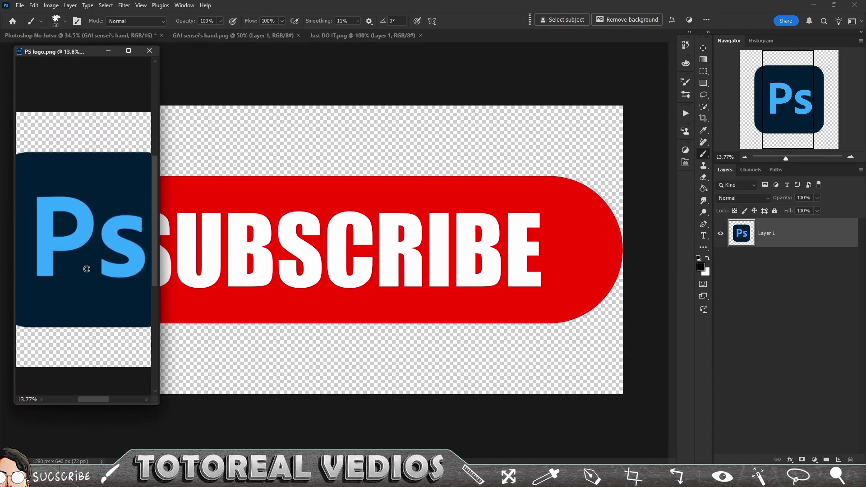
{"action": "left_click_drag", "start_coordinate": [153, 203], "coordinate": [172, 204]}
{"action": "left_click_drag", "start_coordinate": [242, 35], "coordinate": [368, 58]}
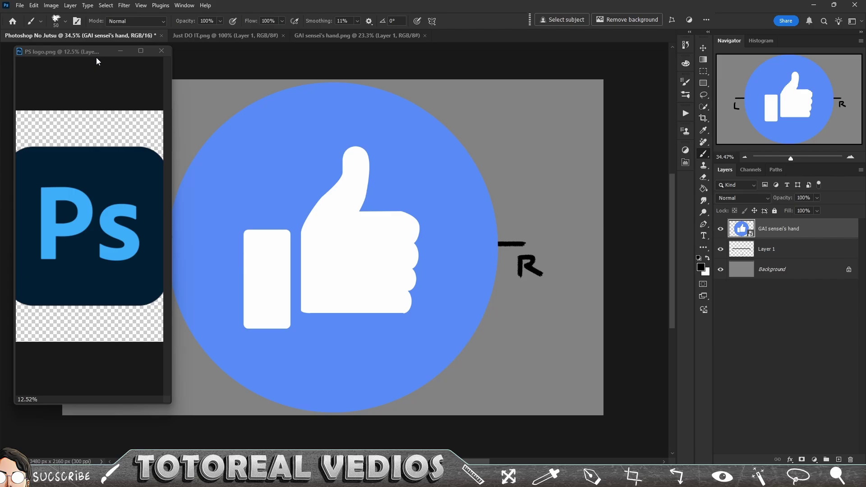
{"action": "left_click", "coordinate": [85, 52]}
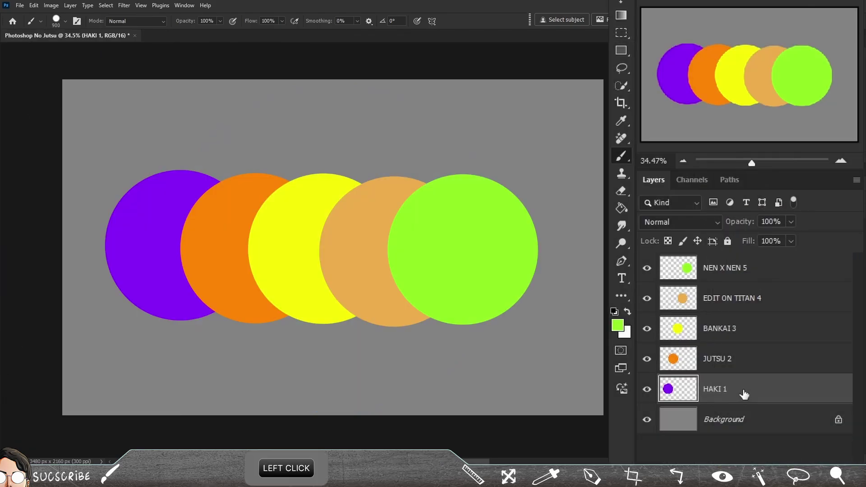
Step: Reorder the circle layers from top to bottom as NEN X NEN 5, BANKAI 3, HAKI 1, EDIT ON TITAN 4, JUTSU 2
{"action": "left_click_drag", "start_coordinate": [787, 317], "coordinate": [785, 279]}
{"action": "left_click_drag", "start_coordinate": [785, 229], "coordinate": [791, 279]}
{"action": "left_click_drag", "start_coordinate": [745, 272], "coordinate": [742, 316]}
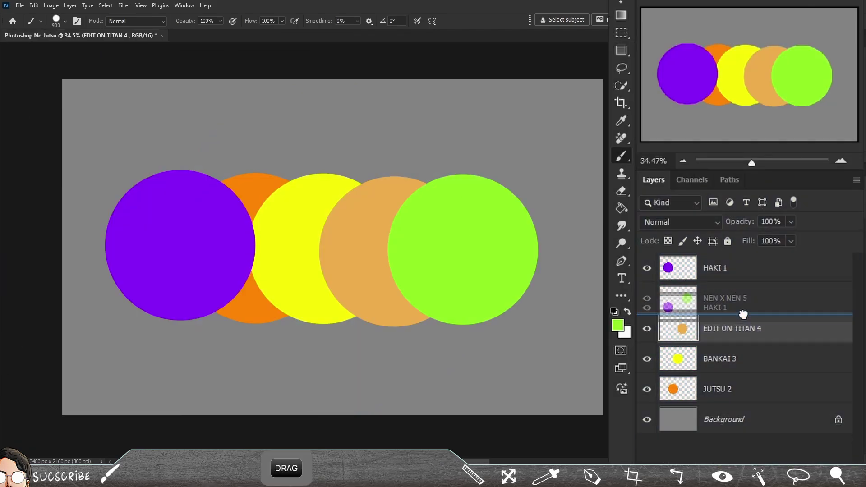
{"action": "left_click_drag", "start_coordinate": [740, 368], "coordinate": [749, 293]}
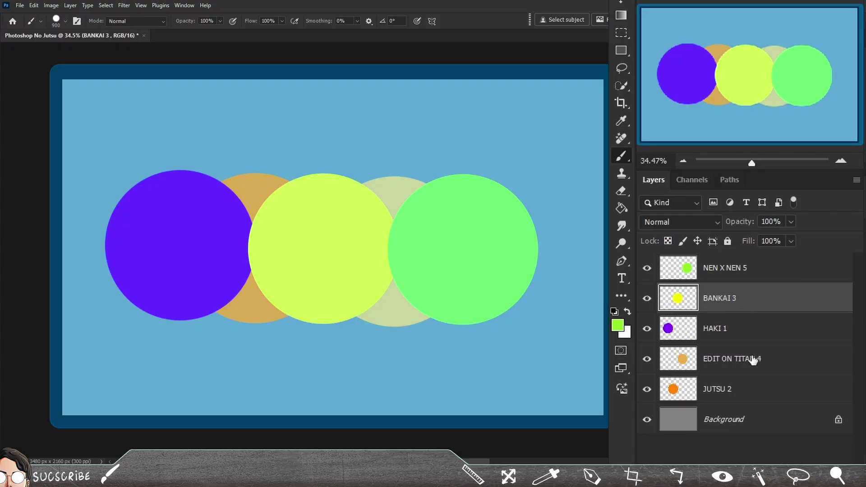
Step: Select the circle layers as a range from JUTSU 2 to NEN X NEN 5, and again one by one starting from JUTSU 2
{"action": "left_click", "coordinate": [758, 388]}
{"action": "left_click", "coordinate": [752, 270], "text": "shift"}
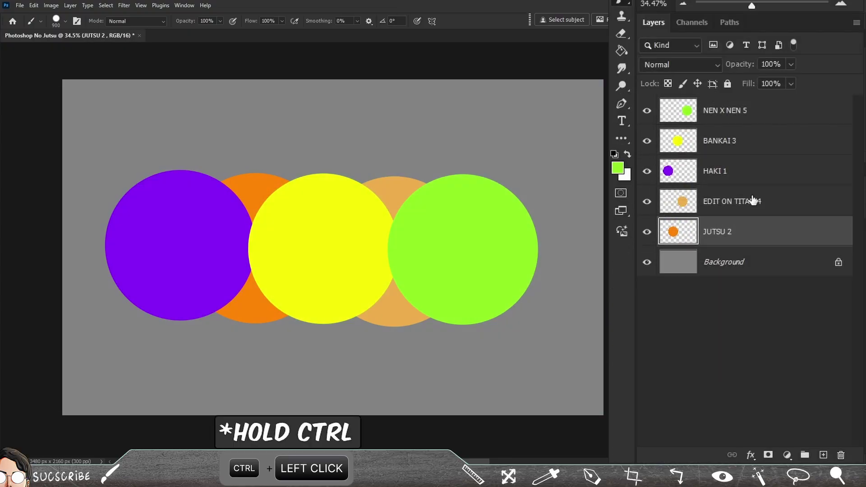
{"action": "left_click", "coordinate": [752, 181], "text": "ctrl"}
{"action": "left_click", "coordinate": [752, 122], "text": "ctrl"}
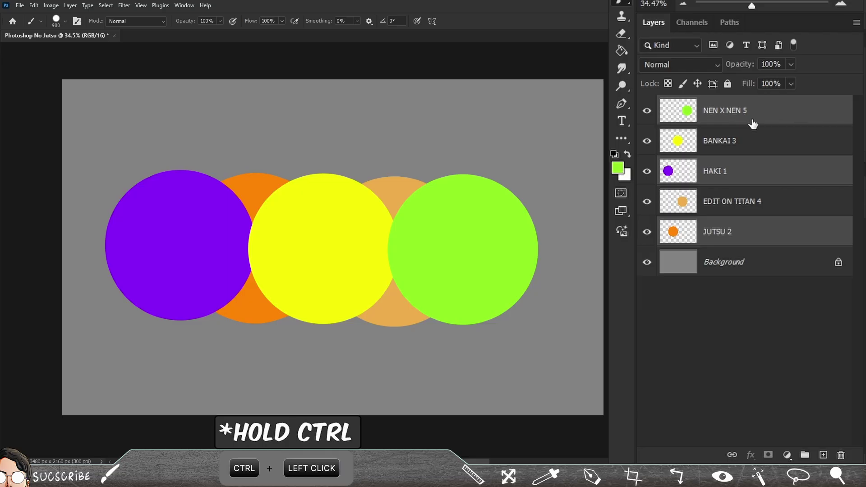
{"action": "left_click", "coordinate": [759, 152], "text": "ctrl"}
{"action": "left_click", "coordinate": [757, 206], "text": "ctrl"}
Step: Reorder the circle layers from top to bottom as HAKI 1, JUTSU 2, BANKAI 3, EDIT ON TITAN 4, NEN X NEN 5
{"action": "left_click", "coordinate": [763, 172]}
{"action": "left_click_drag", "start_coordinate": [763, 173], "coordinate": [741, 109]}
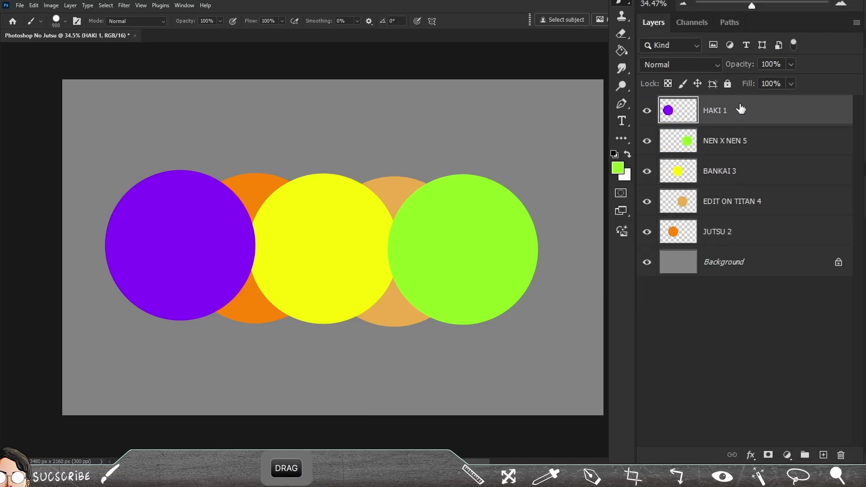
{"action": "left_click_drag", "start_coordinate": [740, 231], "coordinate": [739, 135]}
{"action": "left_click_drag", "start_coordinate": [744, 201], "coordinate": [746, 179]}
{"action": "left_click_drag", "start_coordinate": [756, 231], "coordinate": [754, 190]}
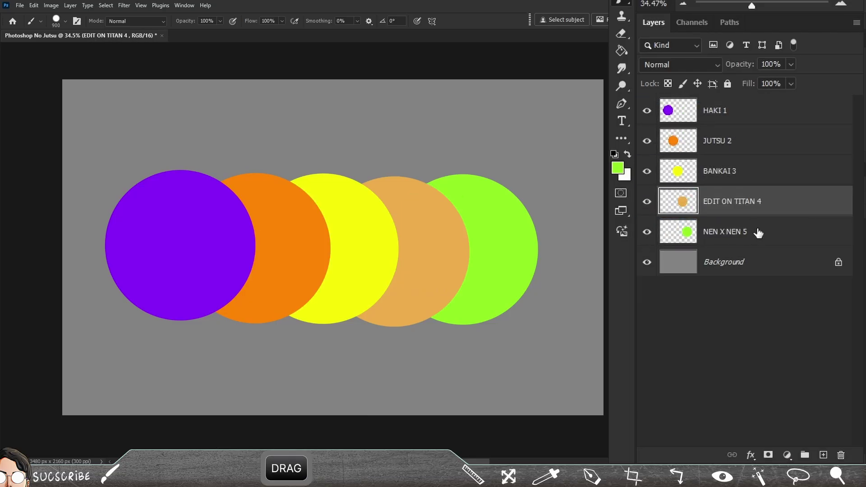
Step: Duplicate HAKI 1 as "Layer clone jutsu" and duplicate the five original circle layers as "multi-layer clone jutsu" beneath it
{"action": "left_click", "coordinate": [740, 117]}
{"action": "left_click_drag", "start_coordinate": [743, 101], "coordinate": [744, 101]}
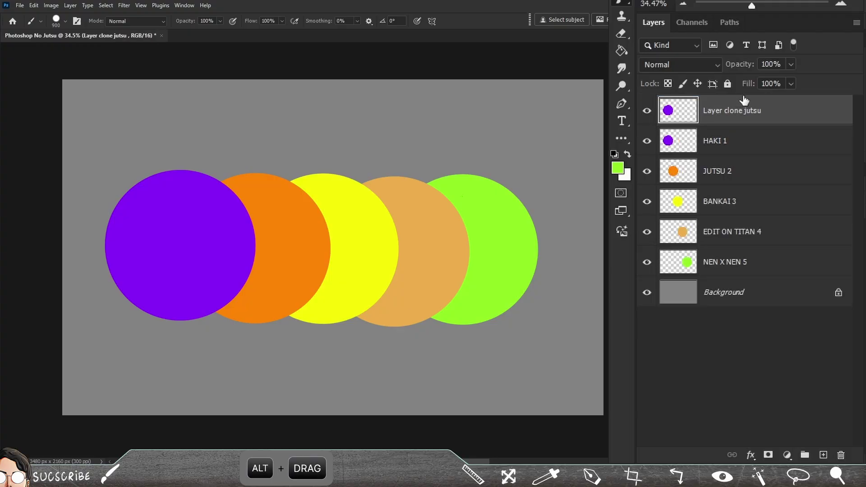
{"action": "left_click", "coordinate": [747, 261], "text": "shift"}
{"action": "left_click_drag", "start_coordinate": [748, 265], "coordinate": [752, 118]}
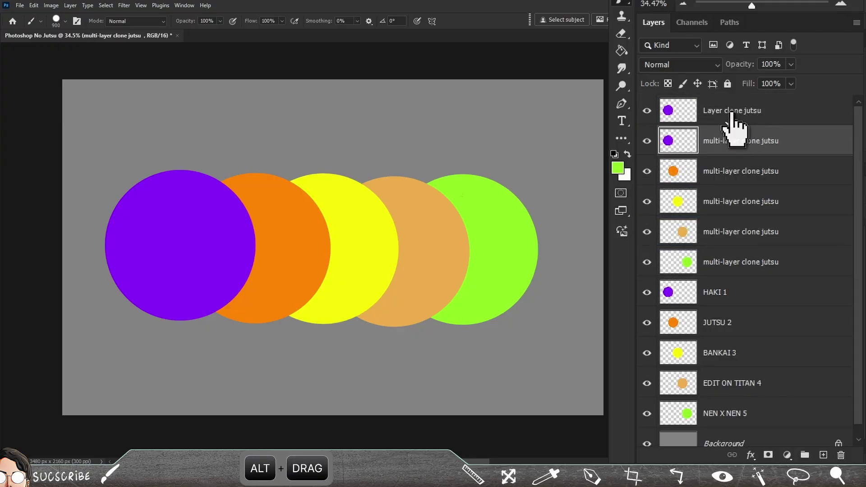
Step: Rename the "Layer clone jutsu" layer as "RE : NAMERO"
{"action": "left_click", "coordinate": [732, 118]}
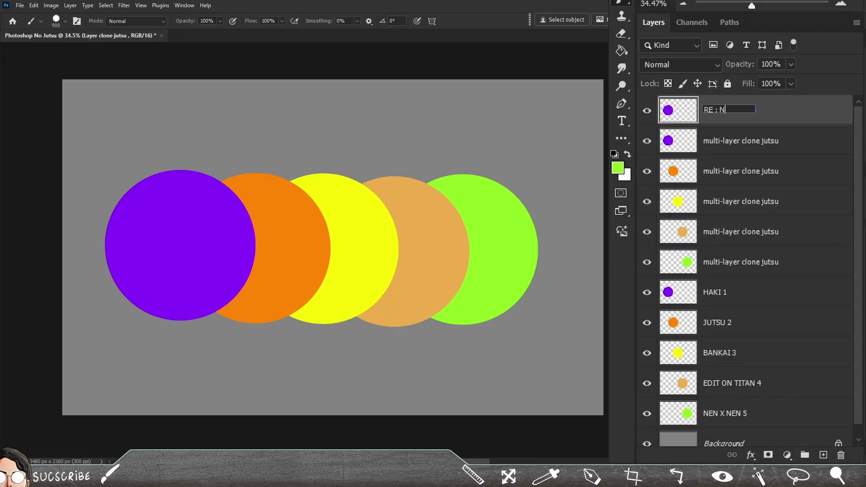
{"action": "right_click", "coordinate": [778, 118]}
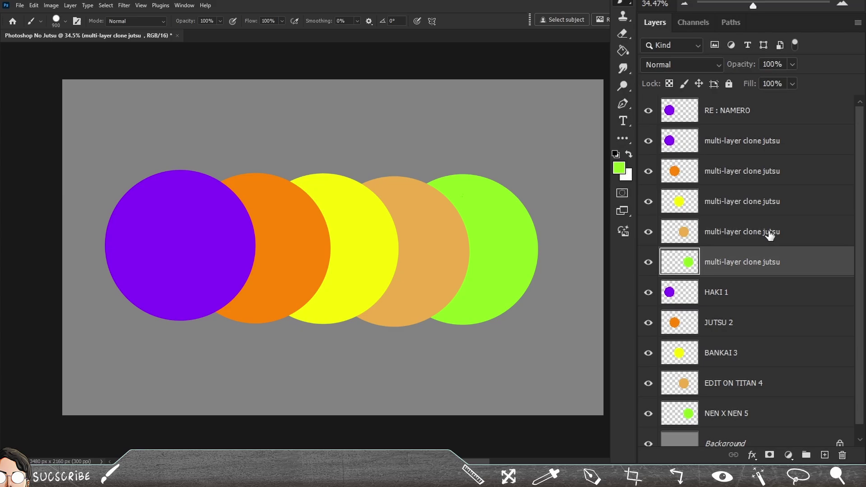
Step: Group the five "multi-layer clone jutsu" layers into a group named "ONE FOR ALL" and collapse it
{"action": "left_click", "coordinate": [763, 141], "text": "ctrl"}
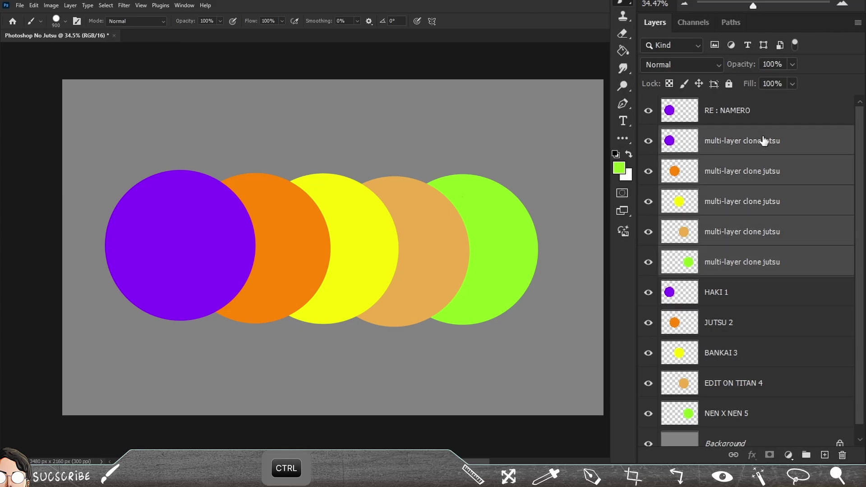
{"action": "key", "text": "ctrl+g"}
{"action": "left_click", "coordinate": [664, 134]}
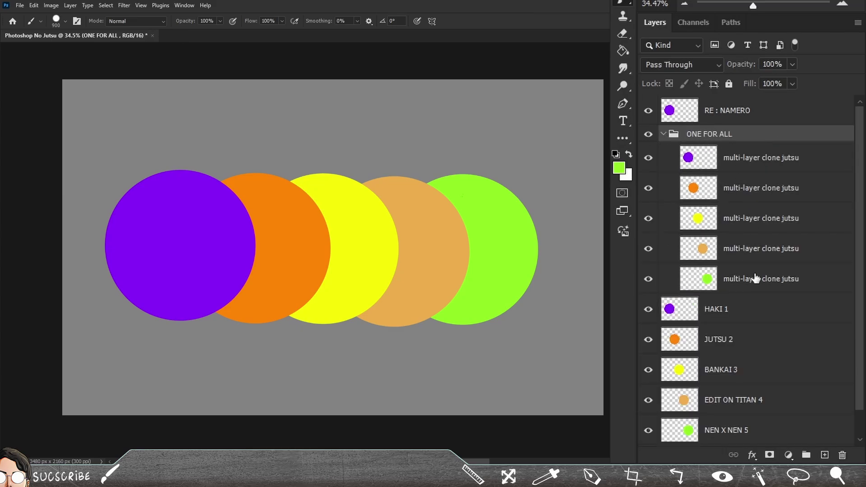
{"action": "left_click", "coordinate": [663, 134]}
{"action": "left_click", "coordinate": [746, 158]}
{"action": "double_click", "coordinate": [758, 135]}
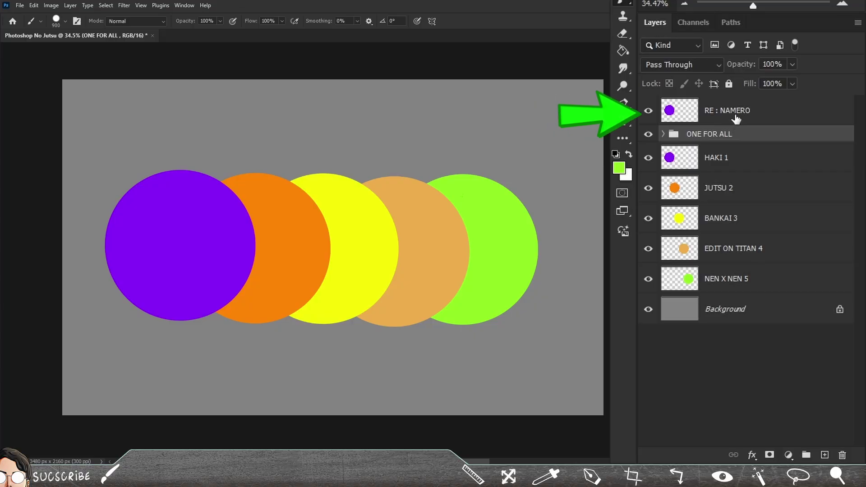
Step: Delete the RE : NAMERO layer, undo the deletion and delete the layer again
{"action": "left_click", "coordinate": [727, 113]}
{"action": "key", "text": "Delete"}
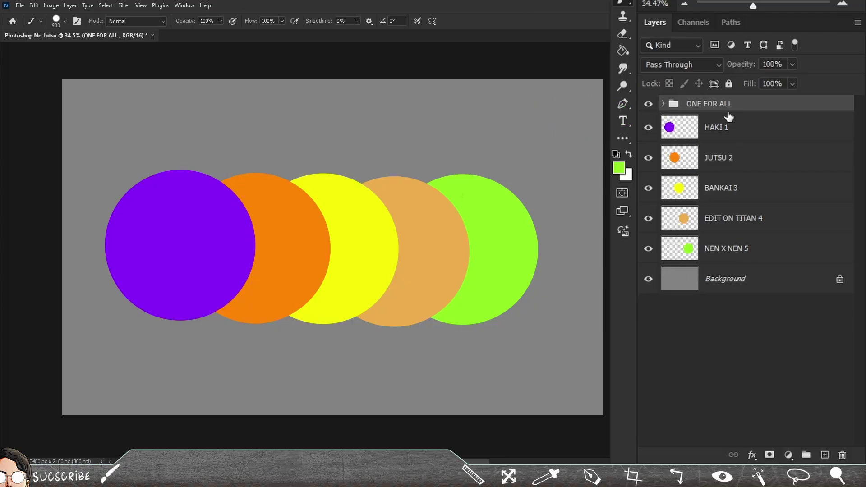
{"action": "key", "text": "ctrl+z"}
{"action": "left_click_drag", "start_coordinate": [728, 113], "coordinate": [845, 457]}
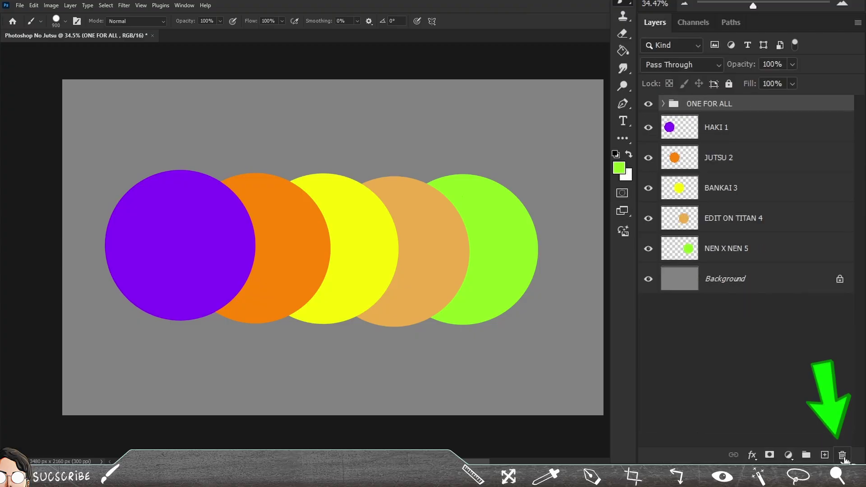
Step: Merge the five "multi-layer clone jutsu" layers inside the ONE FOR ALL group into a single layer named "ALL FOR ONE"
{"action": "left_click", "coordinate": [771, 251]}
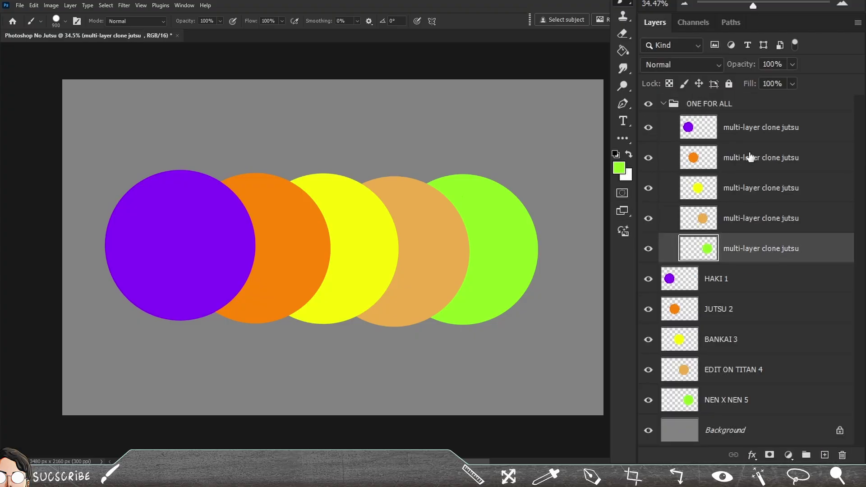
{"action": "left_click", "coordinate": [749, 131], "text": "shift"}
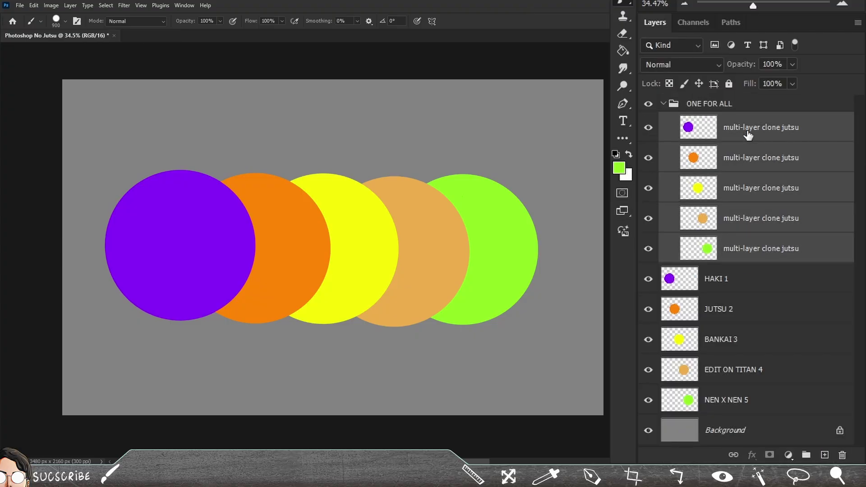
{"action": "key", "text": "ctrl+e"}
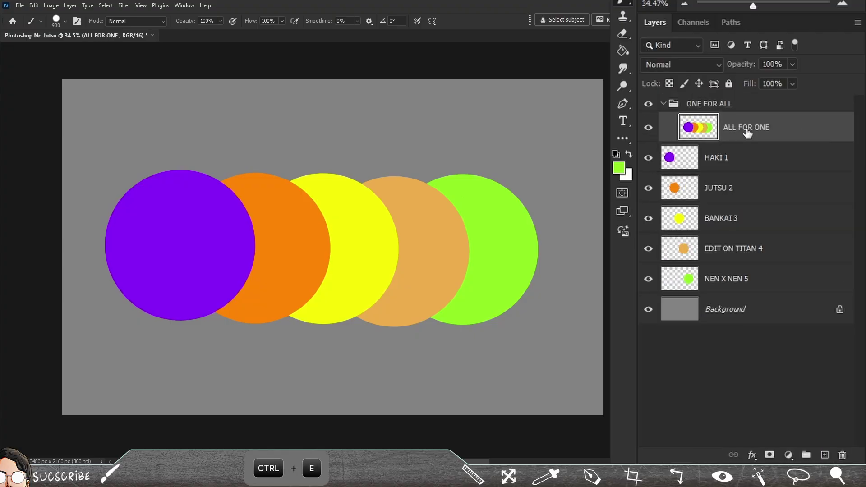
Step: Toggle the visibility of the ALL FOR ONE layer, with the other circle layers hidden, to check the merged circles
{"action": "left_click", "coordinate": [649, 130]}
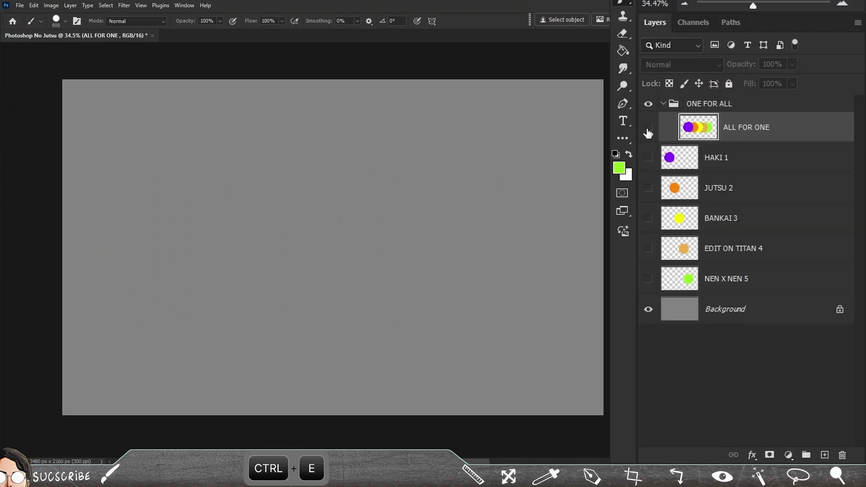
{"action": "left_click", "coordinate": [649, 130]}
{"action": "left_click", "coordinate": [648, 130]}
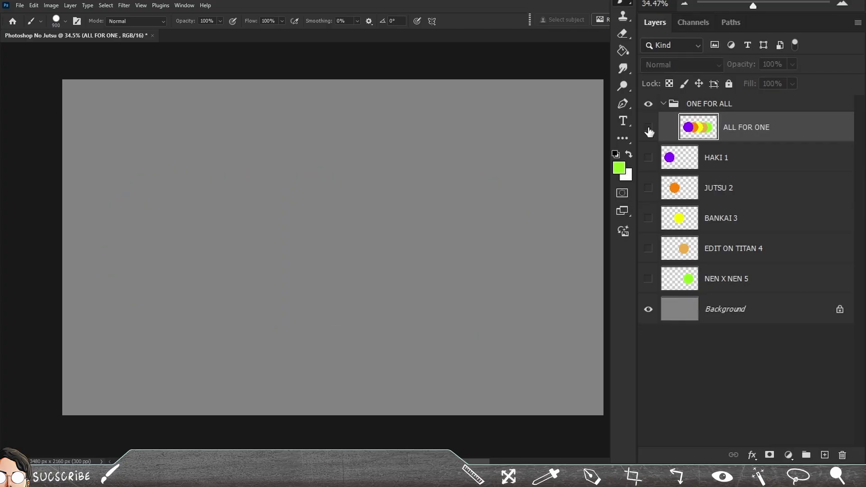
{"action": "left_click", "coordinate": [649, 130]}
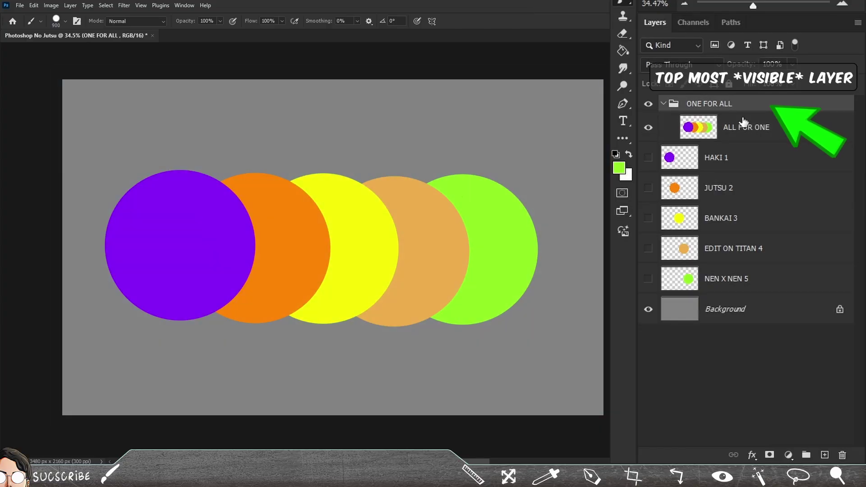
Step: Stamp all visible layers into a new top layer and name it "ZA WARUDO LAYER"
{"action": "key", "text": "ctrl+shift+alt+e"}
{"action": "double_click", "coordinate": [702, 113]}
{"action": "type", "text": "ZA WARUDO LAYER"}
{"action": "key", "text": "Return"}
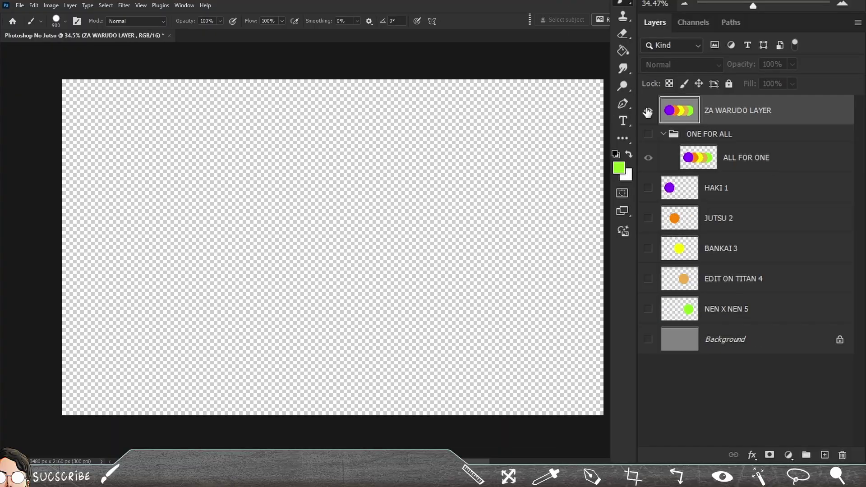
Step: Toggle the visibility of ZA WARUDO LAYER, with all other layers hidden, to check the stamped image
{"action": "left_click", "coordinate": [648, 112]}
{"action": "left_click", "coordinate": [649, 112]}
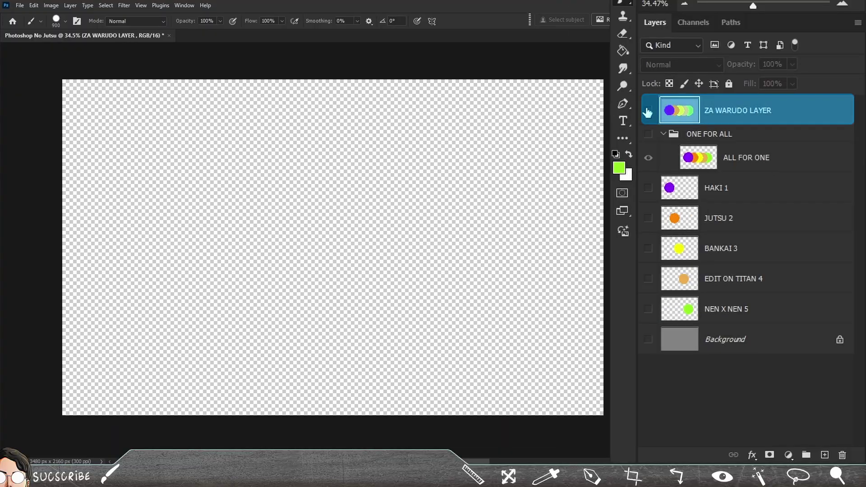
{"action": "left_click", "coordinate": [649, 112]}
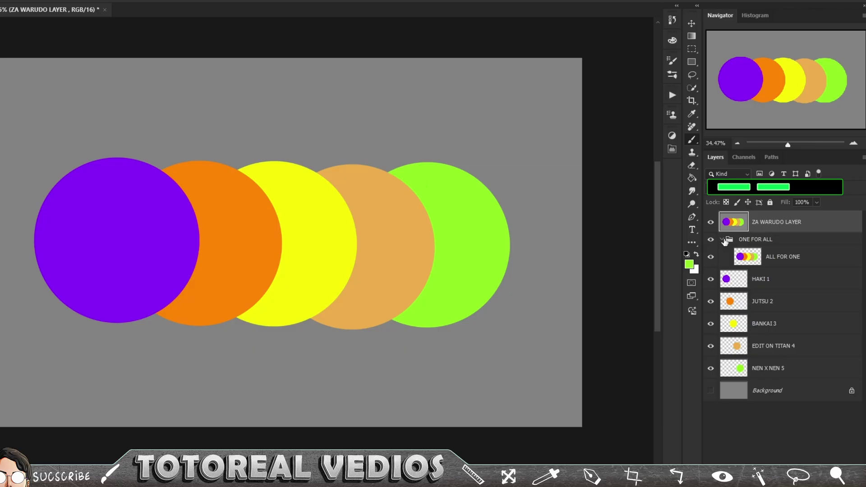
Step: Collapse the ONE FOR ALL group and add an empty layer above ZA WARUDO LAYER, undoing and redoing the addition
{"action": "left_click", "coordinate": [724, 240]}
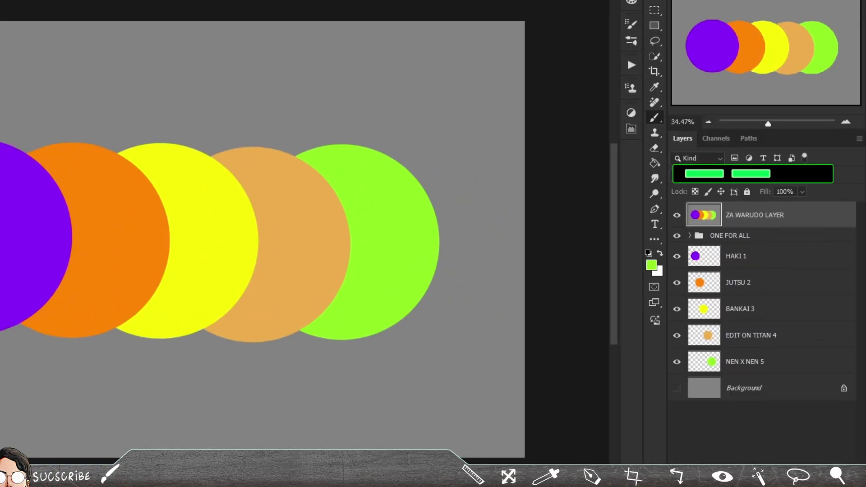
{"action": "key", "text": "ctrl+alt+shift+n"}
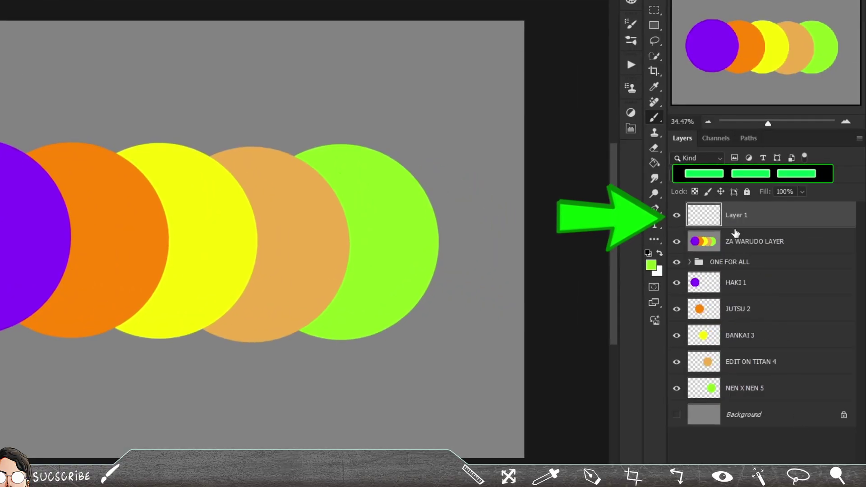
{"action": "key", "text": "ctrl+z"}
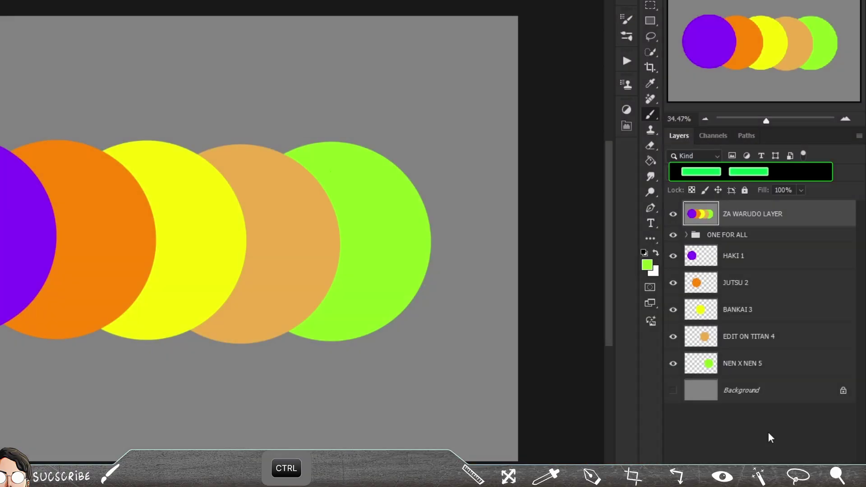
{"action": "key", "text": "ctrl+shift+z"}
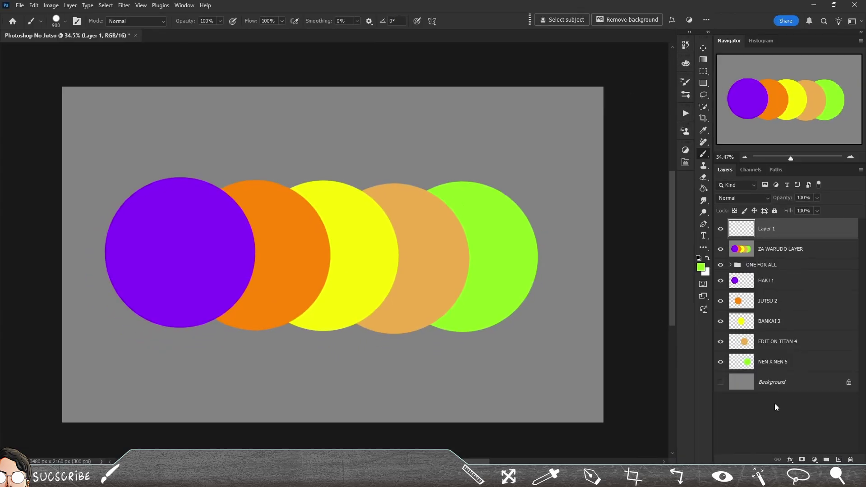
Step: Save the document as Photoshop No Jutsu.psd in the Gate of Stock - Close folder
{"action": "key", "text": "ctrl+s"}
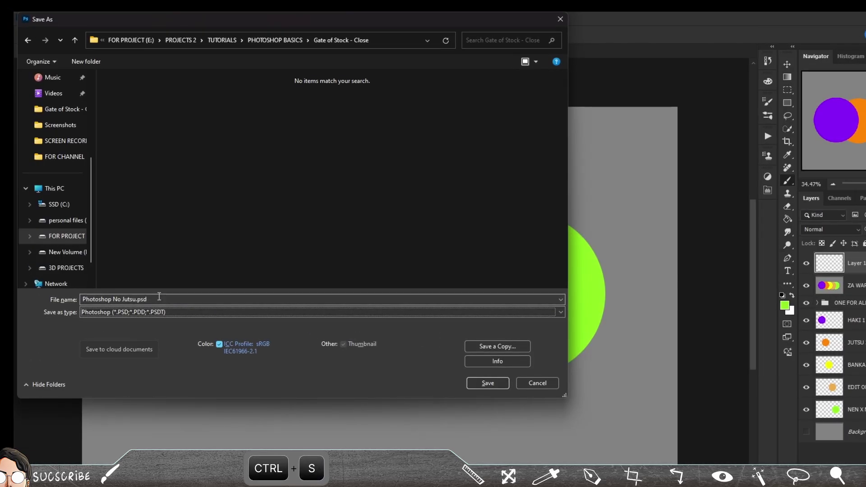
{"action": "left_click", "coordinate": [167, 298]}
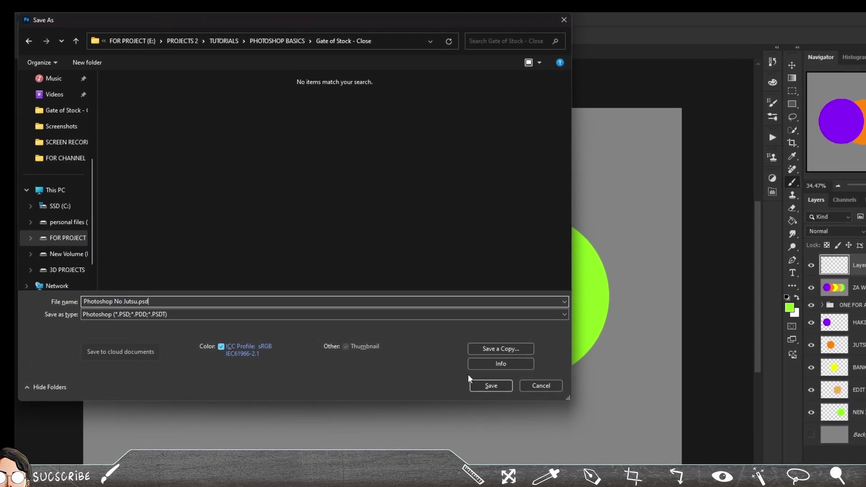
{"action": "left_click", "coordinate": [491, 388]}
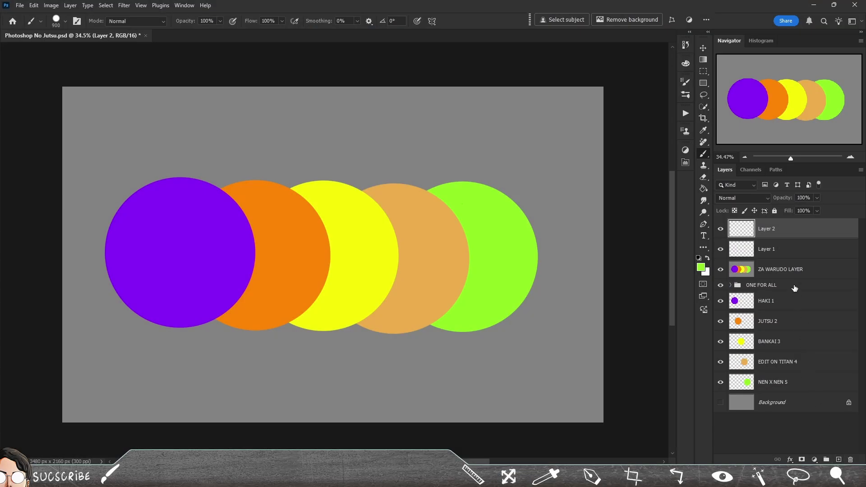
Step: Save the document, change the visibility of Layer 2 and save it again
{"action": "key", "text": "ctrl+s"}
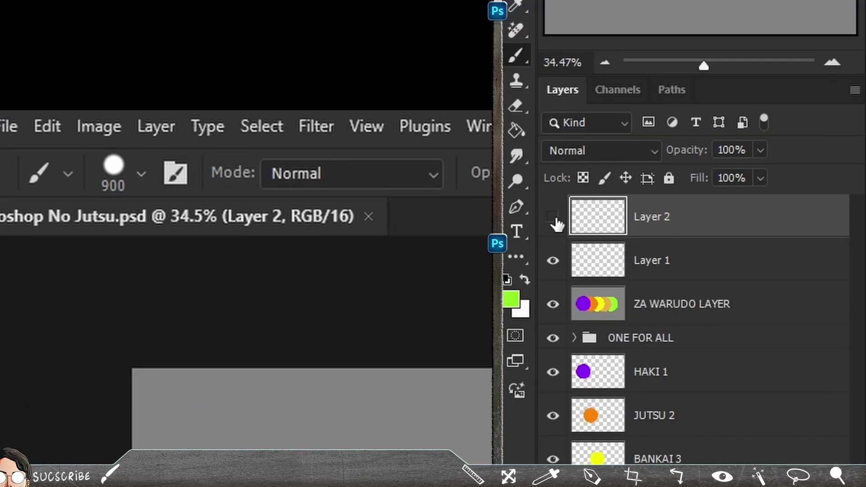
{"action": "left_click", "coordinate": [721, 229]}
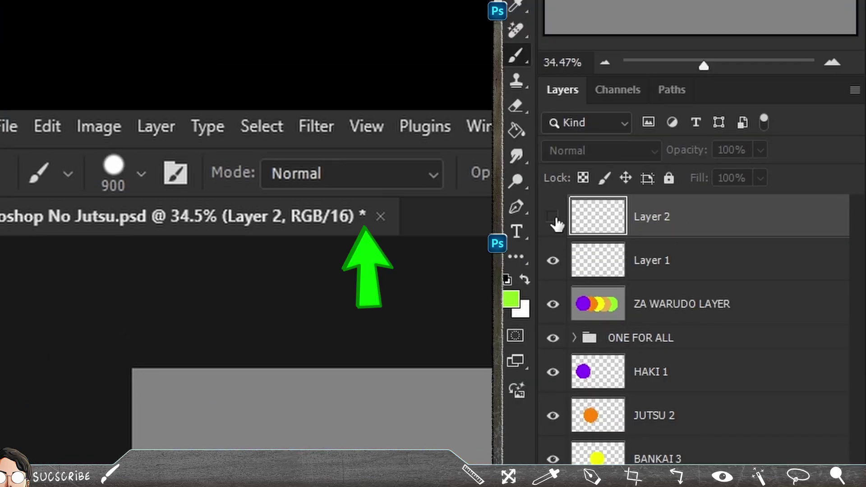
{"action": "key", "text": "ctrl+s"}
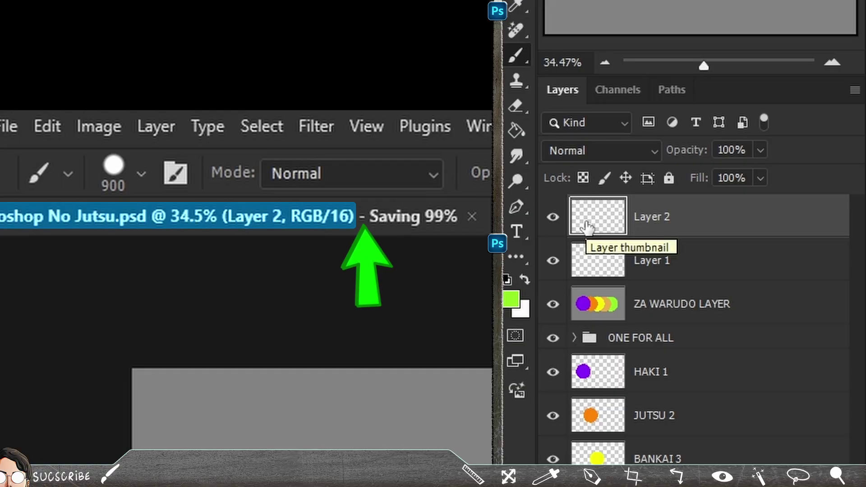
Step: Delete the hidden Layer 2 and save the document
{"action": "left_click", "coordinate": [554, 219]}
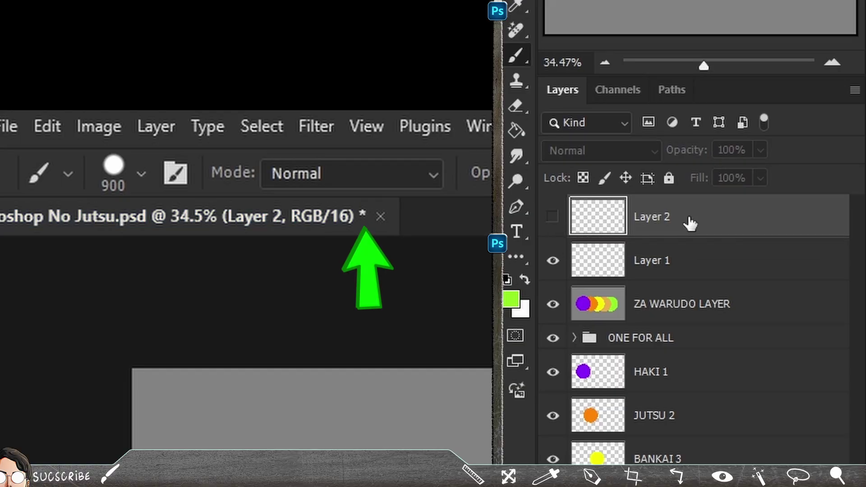
{"action": "key", "text": "Delete"}
{"action": "key", "text": "ctrl+s"}
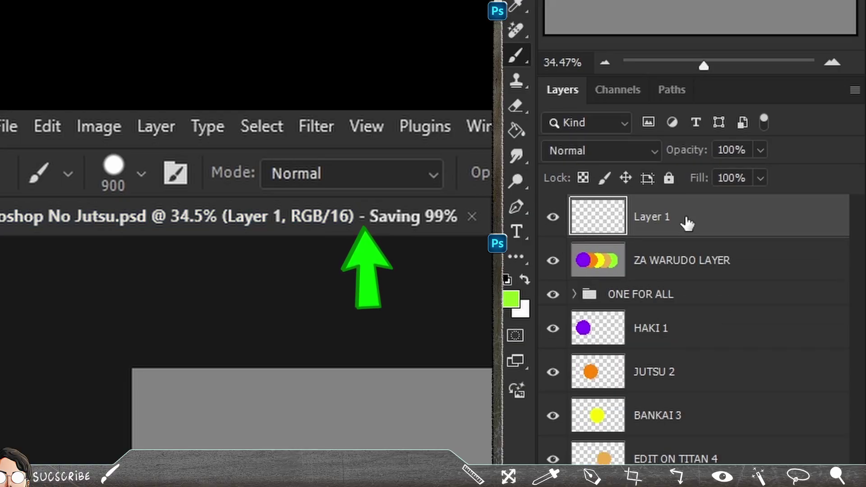
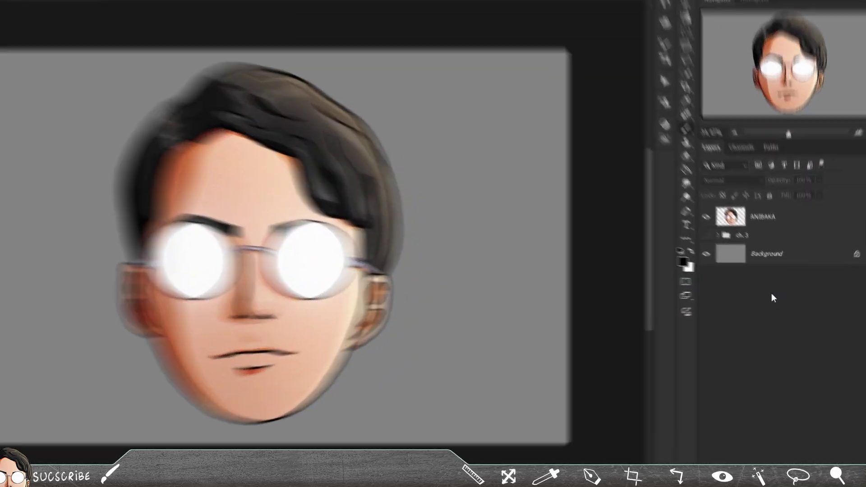
Step: Convert the ANIBAKA layer to a smart object
{"action": "left_click", "coordinate": [772, 223]}
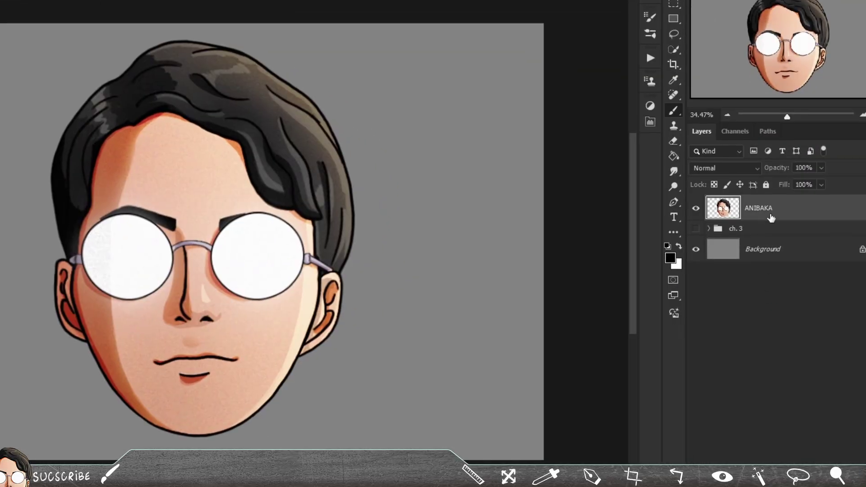
{"action": "right_click", "coordinate": [772, 218]}
{"action": "left_click", "coordinate": [724, 389]}
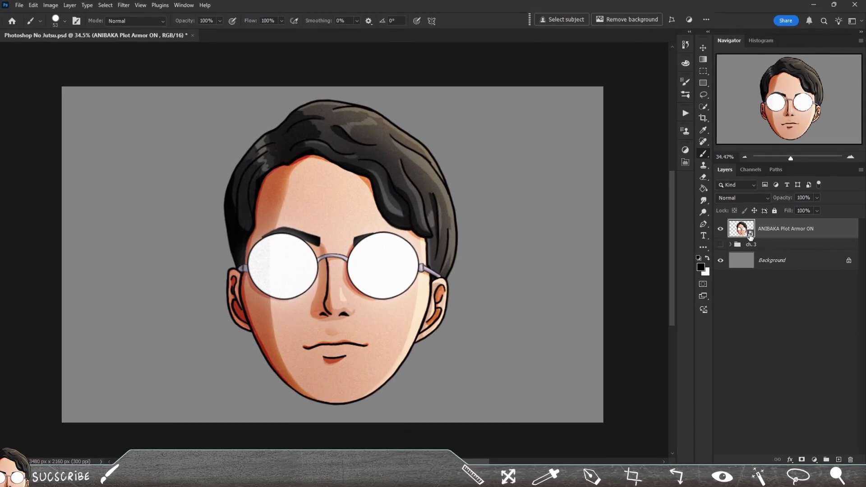
Step: Paint a two-stroke black moustache on a new layer inside the ANIBAKA Plot Armor ON smart object, save it and return to Photoshop No Jutsu.psd
{"action": "double_click", "coordinate": [750, 234]}
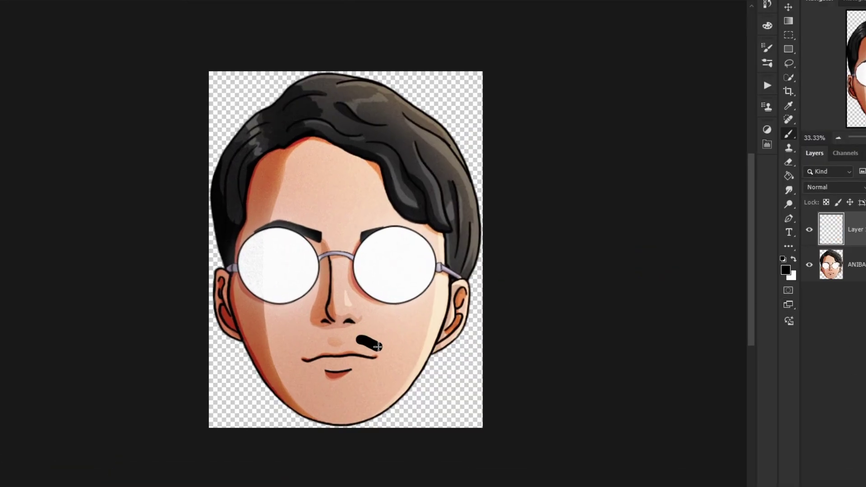
{"action": "left_click_drag", "start_coordinate": [378, 347], "coordinate": [382, 348]}
{"action": "left_click_drag", "start_coordinate": [316, 339], "coordinate": [289, 344]}
{"action": "key", "text": "ctrl+s"}
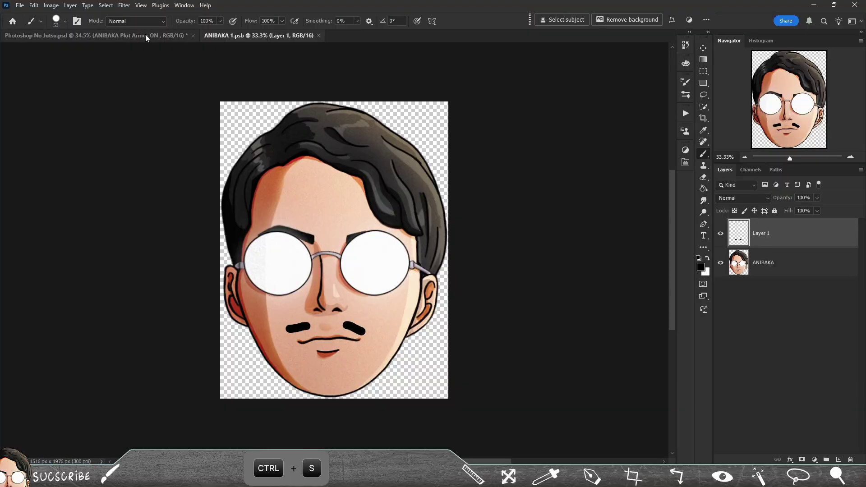
{"action": "left_click", "coordinate": [145, 35]}
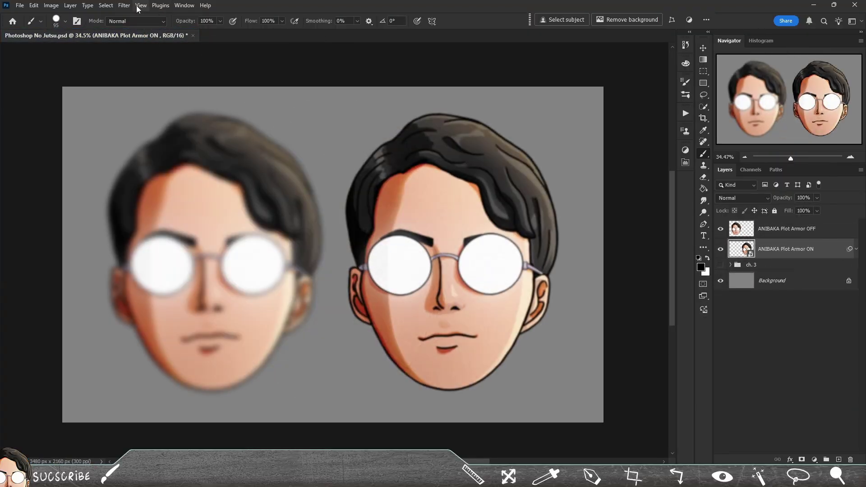
Step: Rasterize the ANIBAKA Plot Armor OFF smart object layer
{"action": "left_click", "coordinate": [125, 5]}
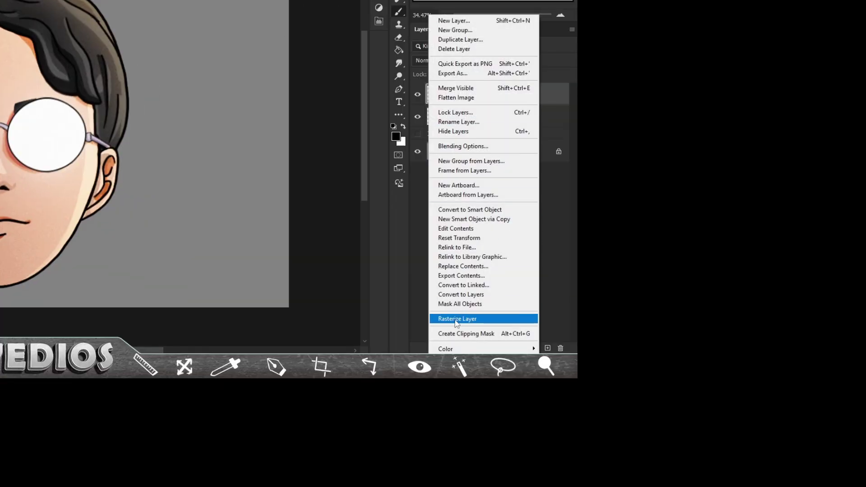
{"action": "left_click", "coordinate": [465, 323]}
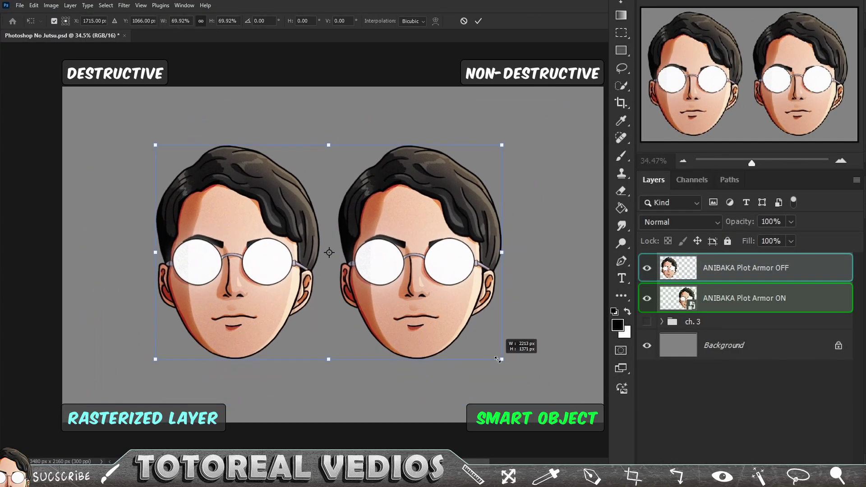
Step: Shrink both ANIBAKA face layers together, enlarge them again to about 972% in a transform, and apply it
{"action": "left_click_drag", "start_coordinate": [513, 348], "coordinate": [354, 273]}
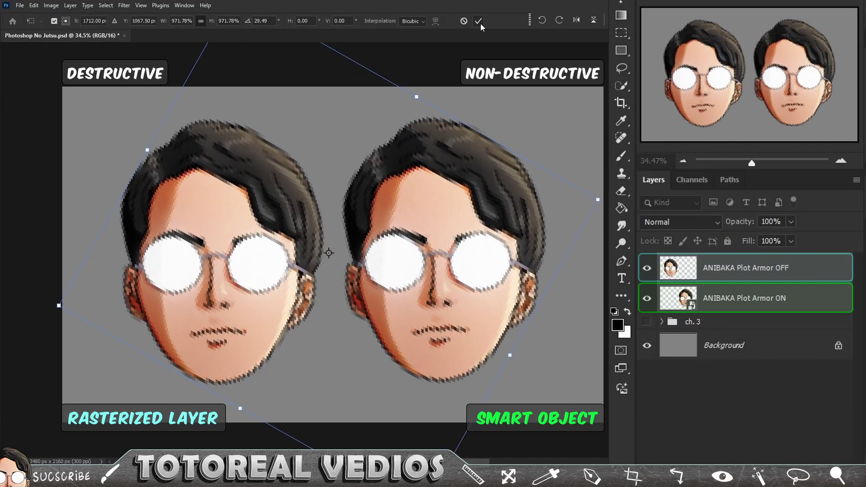
{"action": "key", "text": "Return"}
{"action": "key", "text": "b"}
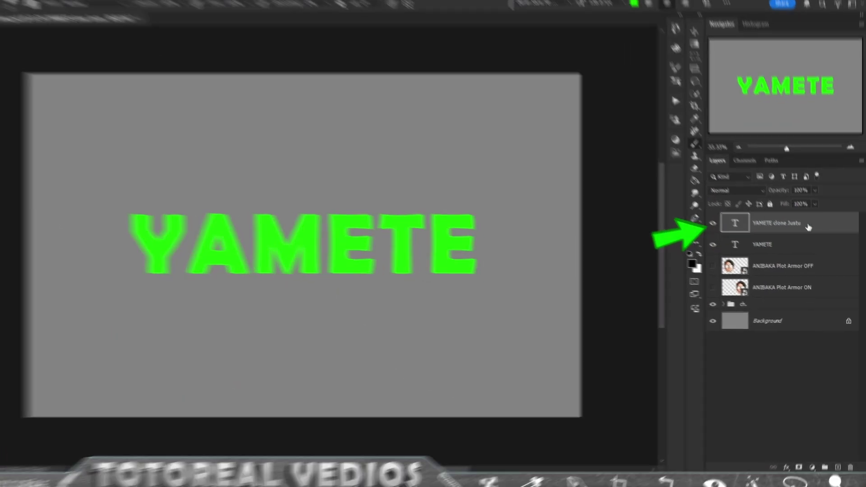
Step: Rasterize the "YAMETE clone Justu" text layer and paint green brush strokes that link its neighbouring letters along the baseline
{"action": "right_click", "coordinate": [810, 235]}
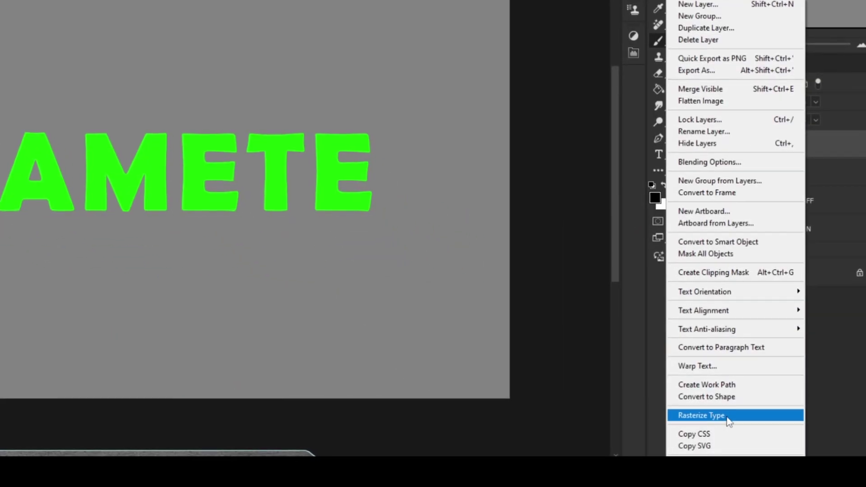
{"action": "left_click", "coordinate": [728, 416]}
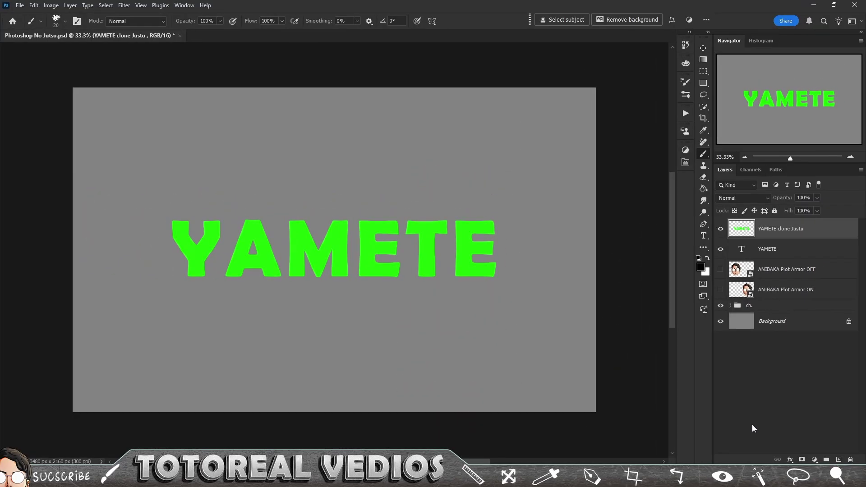
{"action": "left_click_drag", "start_coordinate": [202, 277], "coordinate": [229, 263]}
{"action": "left_click_drag", "start_coordinate": [279, 275], "coordinate": [290, 265]}
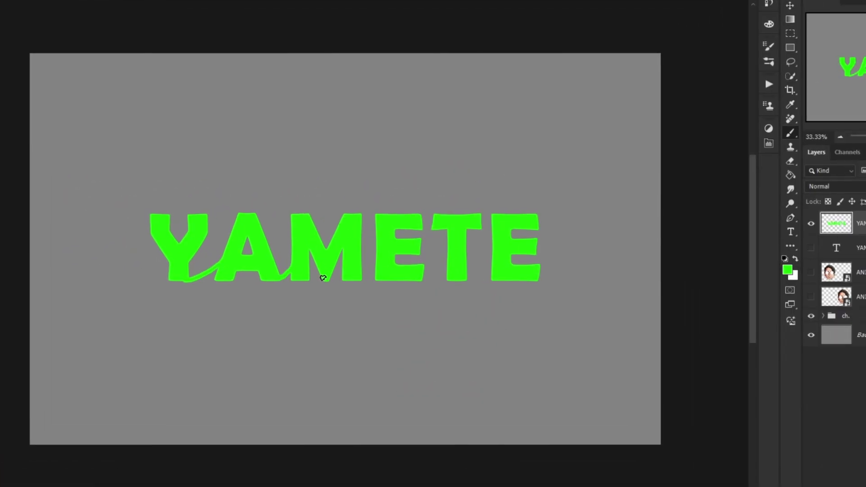
{"action": "left_click_drag", "start_coordinate": [348, 275], "coordinate": [360, 259]}
{"action": "left_click_drag", "start_coordinate": [397, 276], "coordinate": [418, 250]}
{"action": "left_click_drag", "start_coordinate": [432, 277], "coordinate": [457, 262]}
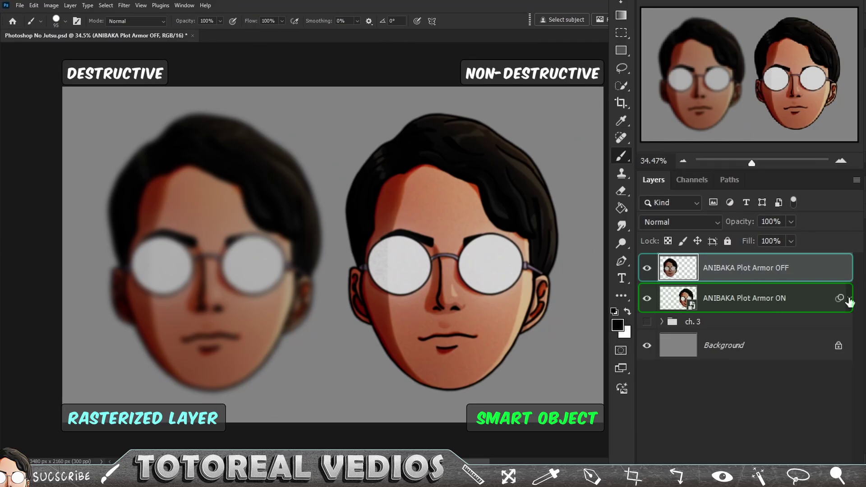
Step: Expand the smart filters of the ANIBAKA Plot Armor ON layer and toggle Levels and Gaussian Blur off and back on
{"action": "left_click", "coordinate": [849, 299]}
{"action": "left_click", "coordinate": [687, 347]}
{"action": "left_click", "coordinate": [687, 360]}
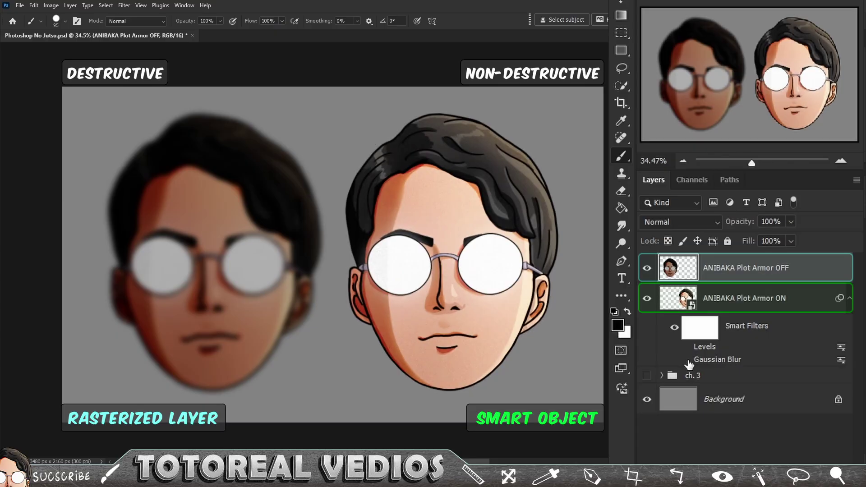
{"action": "left_click", "coordinate": [686, 347]}
{"action": "left_click", "coordinate": [686, 360]}
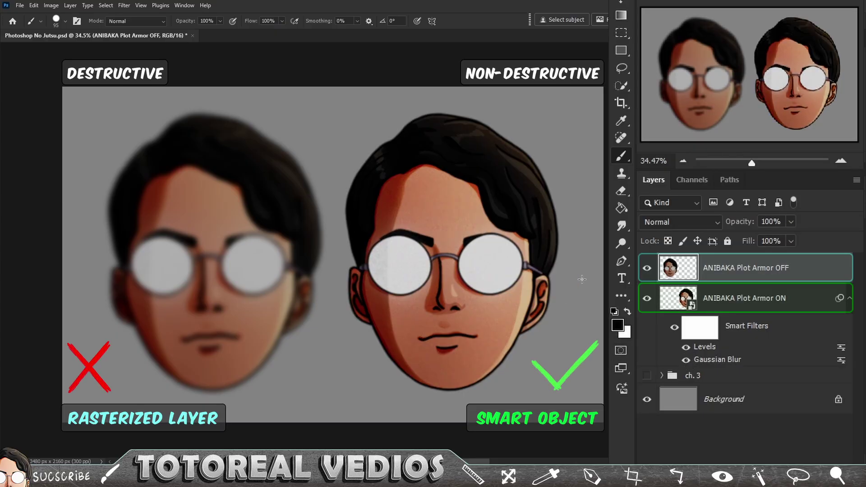
Step: Select the Triangle 1 shape layer and toggle the visibility of the Ellipse 1 layer
{"action": "left_click", "coordinate": [688, 310]}
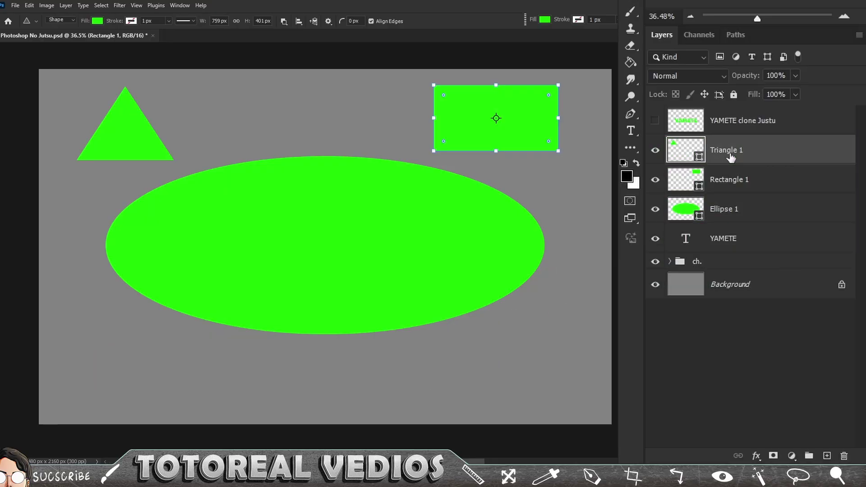
{"action": "left_click", "coordinate": [722, 151]}
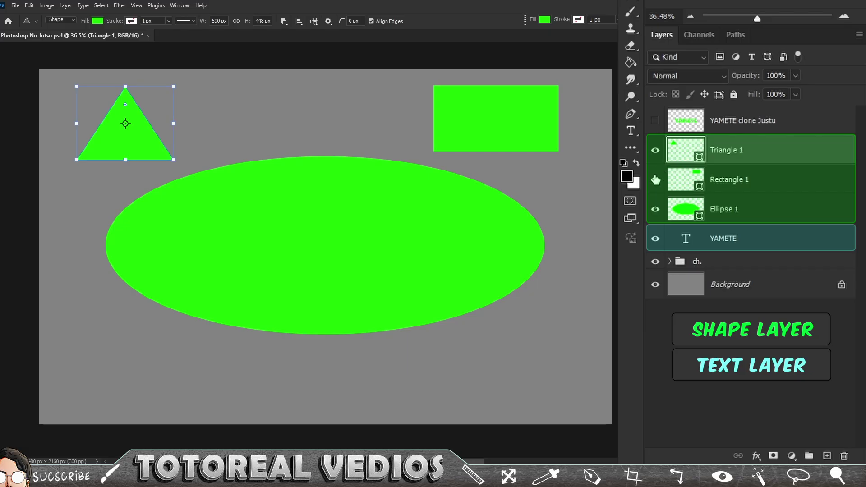
{"action": "left_click", "coordinate": [656, 208]}
{"action": "left_click", "coordinate": [655, 209]}
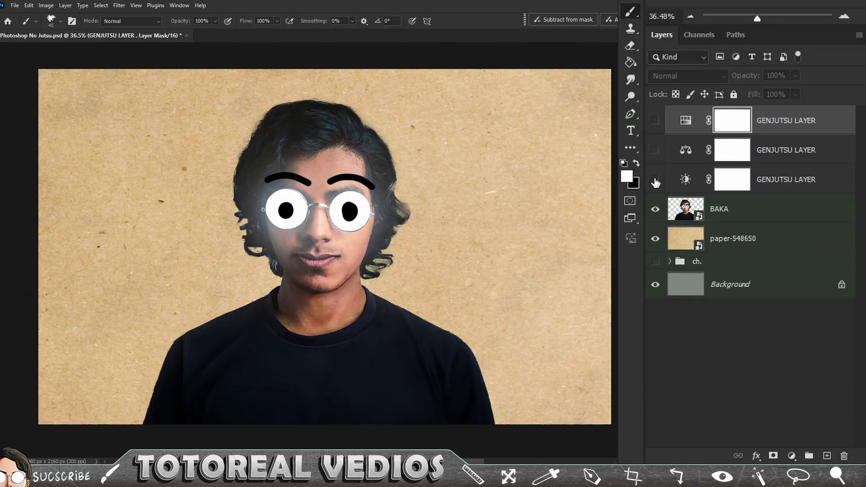
Step: Show the GENJUTSU LAYER adjustment layers and add a Levels adjustment layer with its midtone input at 0.58
{"action": "left_click", "coordinate": [655, 179]}
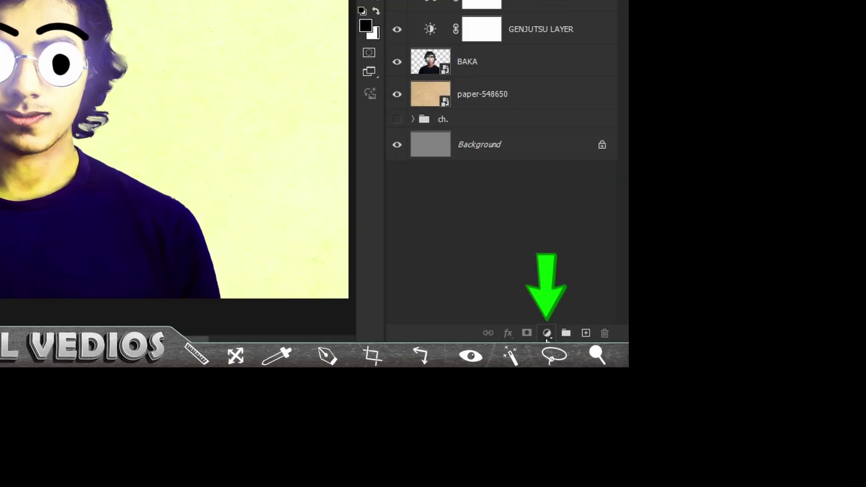
{"action": "left_click", "coordinate": [550, 335]}
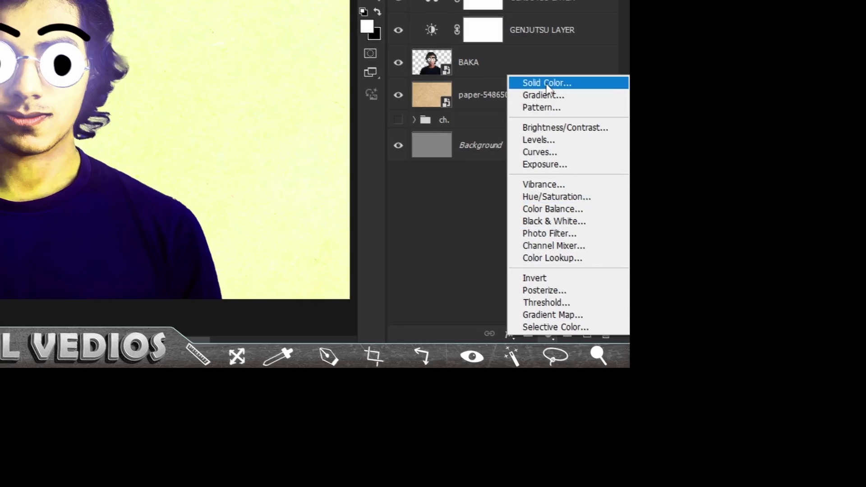
{"action": "left_click", "coordinate": [539, 139]}
{"action": "left_click_drag", "start_coordinate": [552, 243], "coordinate": [569, 243]}
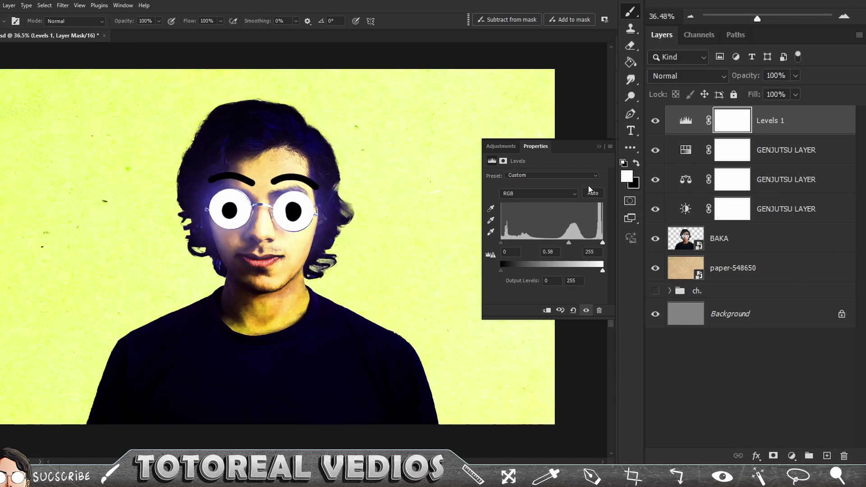
{"action": "left_click", "coordinate": [599, 147]}
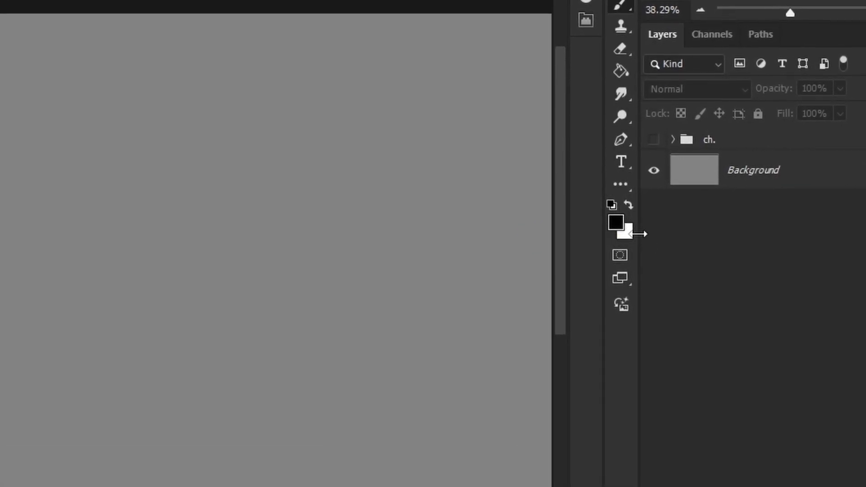
Step: Fill the empty Layer 1 with the red foreground colour and refill it with the green background colour
{"action": "left_click", "coordinate": [618, 224]}
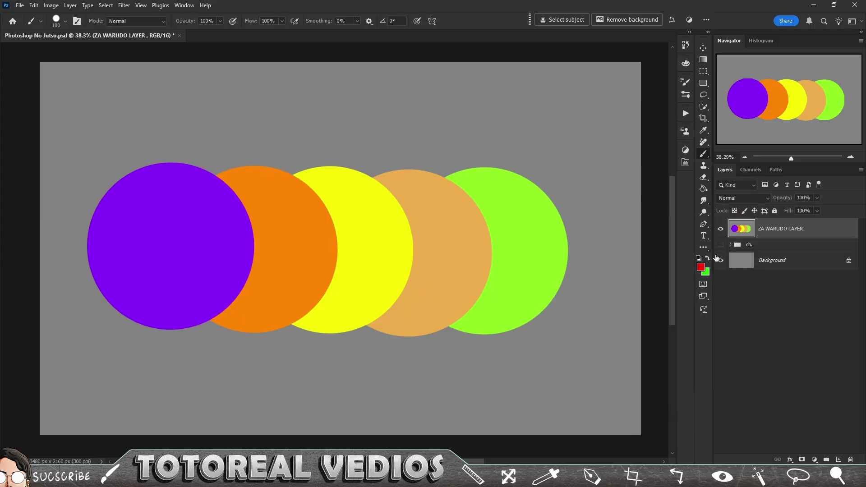
{"action": "left_click", "coordinate": [701, 267]}
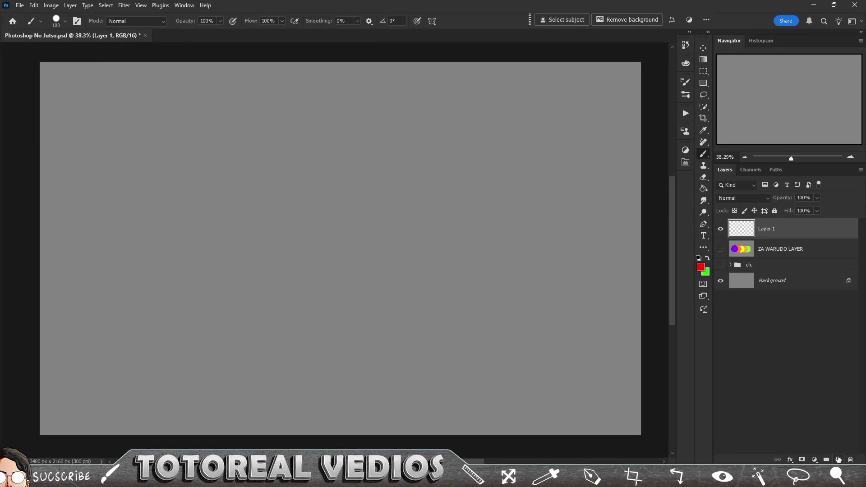
{"action": "key", "text": "alt+BackSpace"}
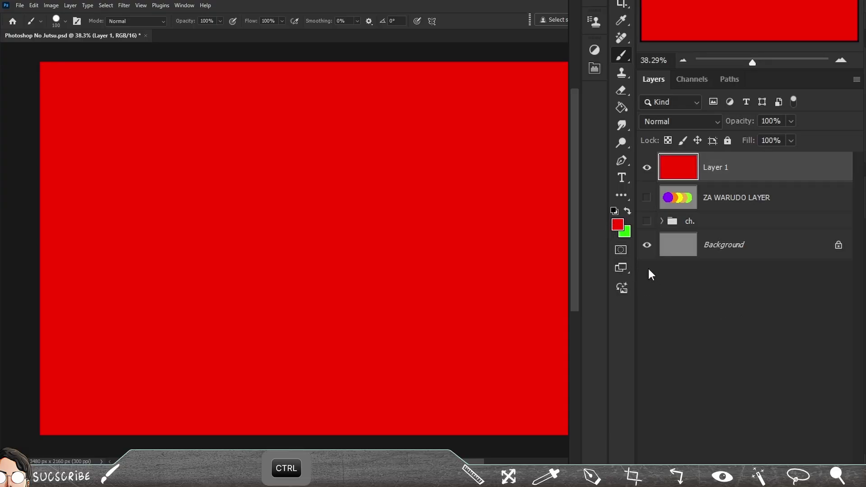
{"action": "key", "text": "ctrl+BackSpace"}
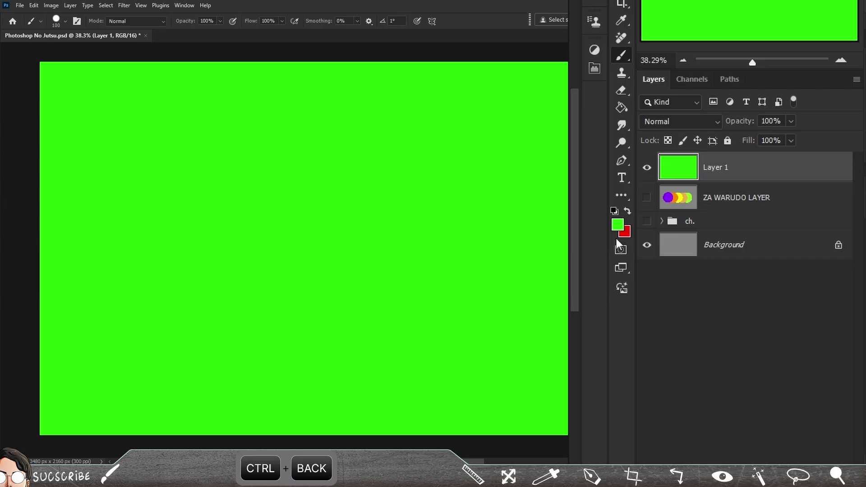
Step: Reset the foreground and background colours to default black and white, and fill Layer 1 with black, ending with white
{"action": "key", "text": "x"}
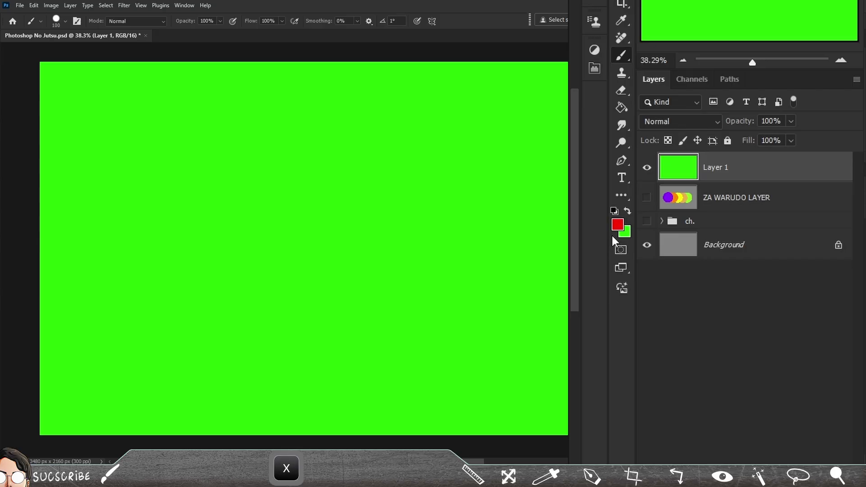
{"action": "key", "text": "d"}
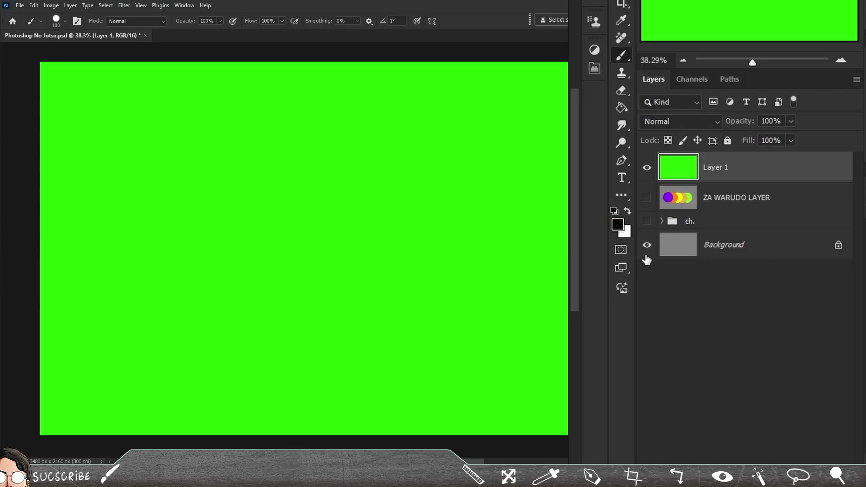
{"action": "key", "text": "alt"}
{"action": "key", "text": "alt+BackSpace"}
{"action": "key", "text": "ctrl+BackSpace"}
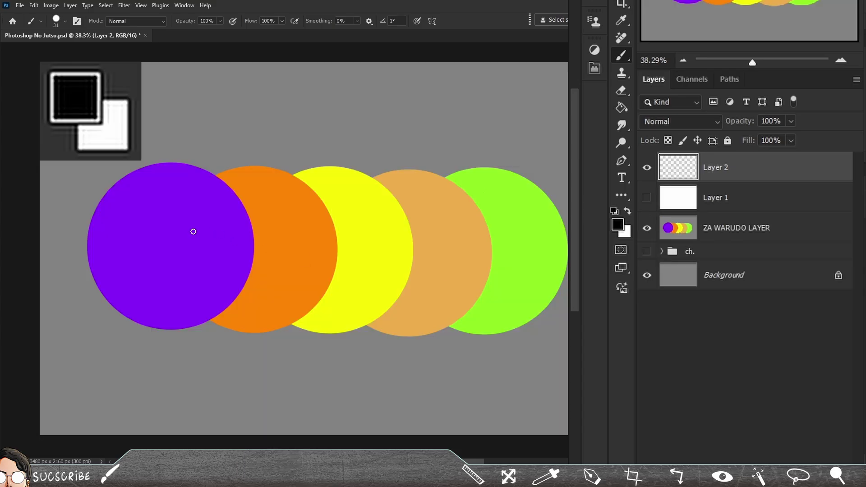
Step: Paint one letter of "SHAR" on each of the first four circles on Layer 2, alternating black and white brush colours
{"action": "left_click_drag", "start_coordinate": [140, 217], "coordinate": [131, 247]}
{"action": "key", "text": "x"}
{"action": "key", "text": "x"}
{"action": "left_click_drag", "start_coordinate": [351, 263], "coordinate": [368, 222]}
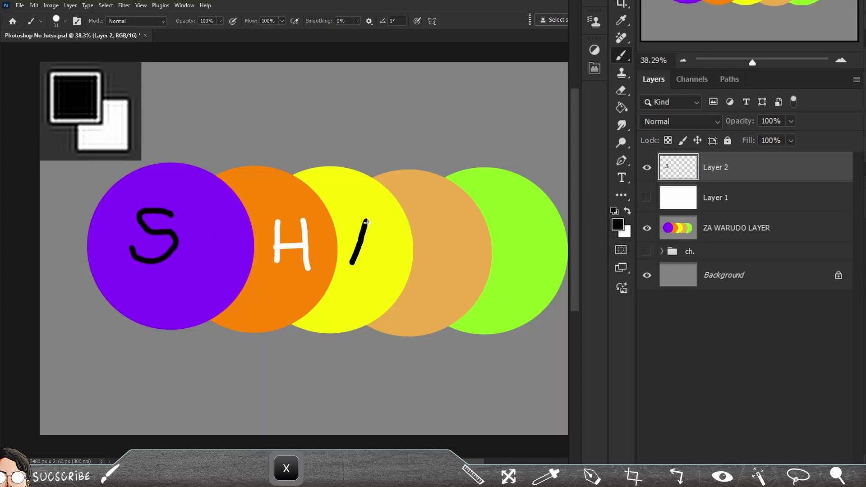
{"action": "key", "text": "x"}
{"action": "mouse_move", "coordinate": [434, 273]}
{"action": "left_mouse_down"}
{"action": "mouse_move", "coordinate": [432, 220]}
{"action": "mouse_move", "coordinate": [467, 270]}
{"action": "left_mouse_up"}
{"action": "key", "text": "x"}
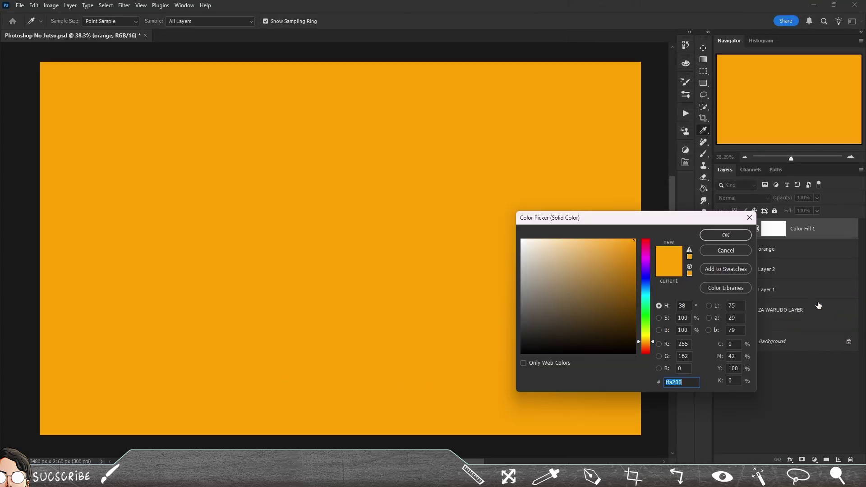
Step: Confirm the orange ffa200 solid colour fill layer and enter the text "white" on a text layer
{"action": "key", "text": "Return"}
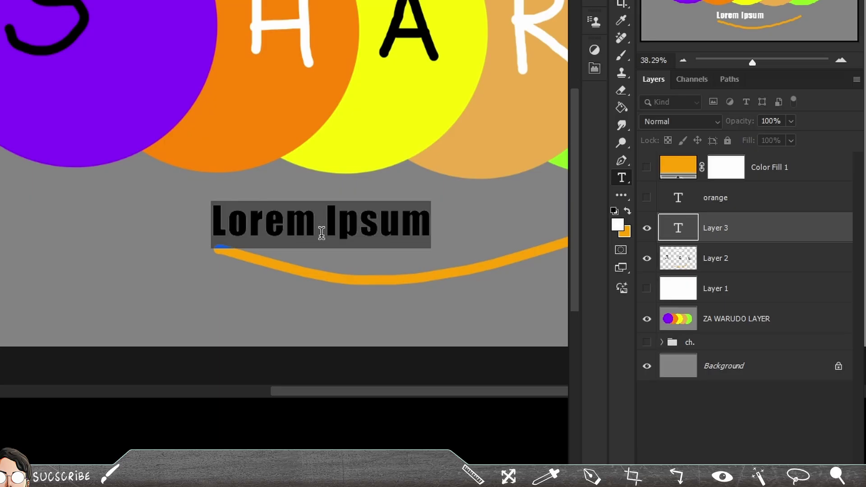
{"action": "type", "text": "white"}
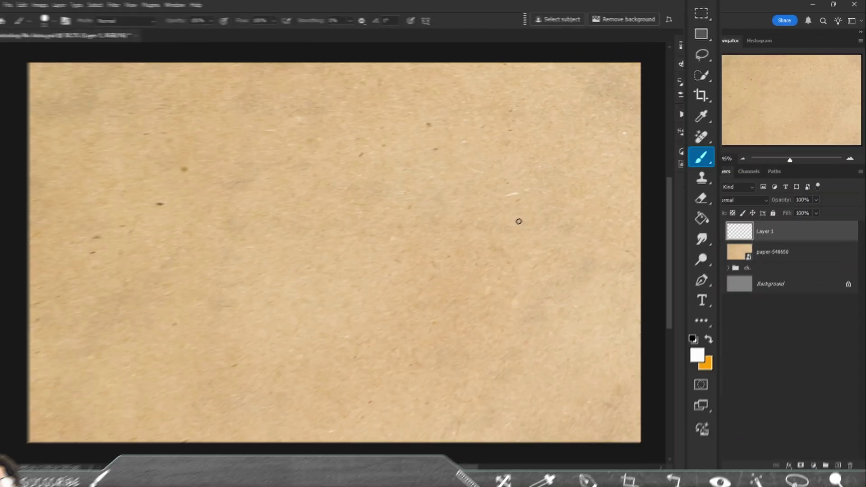
Step: Choose a brush from the brush presets and adjust its diameter and hardness directly on the canvas
{"action": "right_click", "coordinate": [461, 248]}
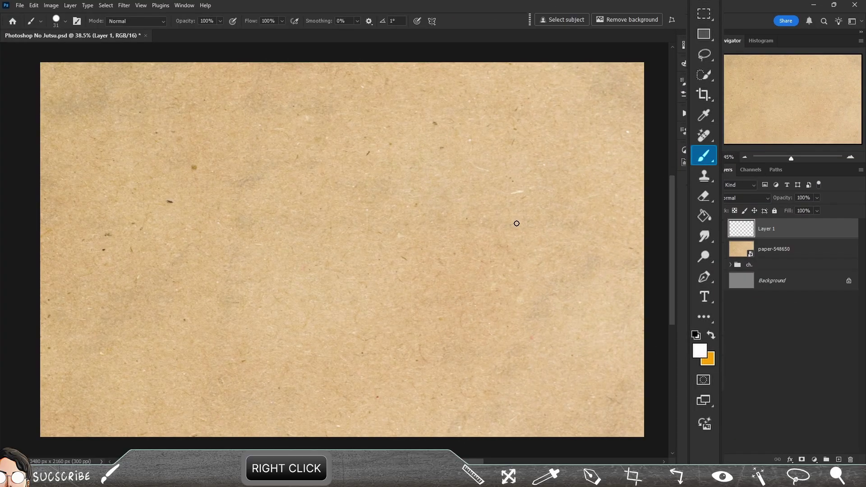
{"action": "scroll", "coordinate": [611, 346], "scroll_direction": "down", "scroll_amount": 5}
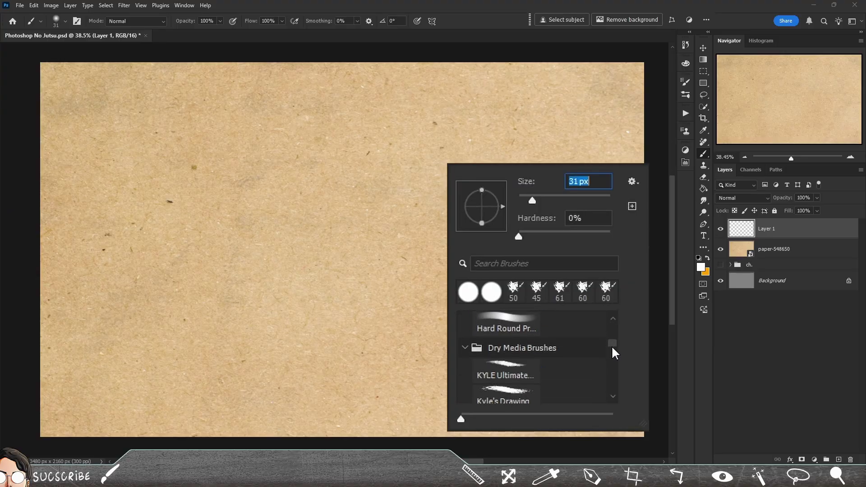
{"action": "scroll", "coordinate": [607, 384], "scroll_direction": "up", "scroll_amount": 5}
{"action": "left_click", "coordinate": [554, 338]}
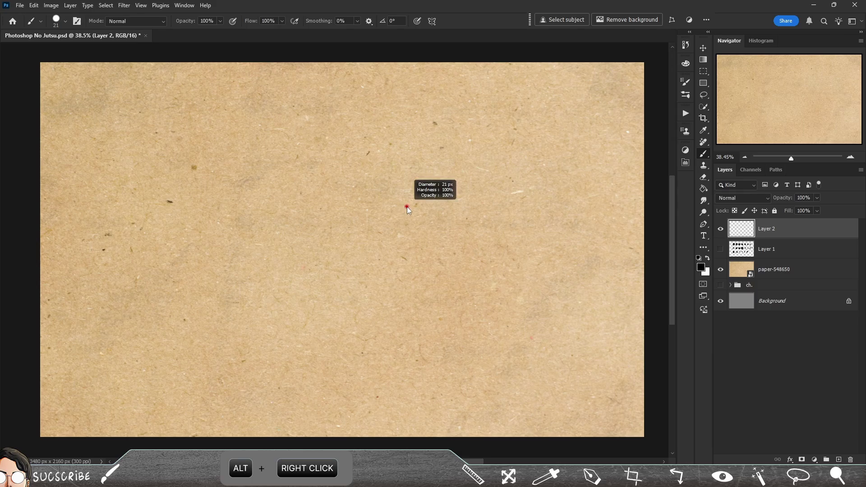
{"action": "mouse_move", "coordinate": [407, 207]}
{"action": "left_mouse_down"}
{"action": "mouse_move", "coordinate": [469, 212]}
{"action": "mouse_move", "coordinate": [396, 217]}
{"action": "mouse_move", "coordinate": [483, 219]}
{"action": "left_mouse_up"}
{"action": "mouse_move", "coordinate": [380, 207]}
{"action": "left_mouse_down"}
{"action": "mouse_move", "coordinate": [373, 125]}
{"action": "mouse_move", "coordinate": [378, 244]}
{"action": "left_mouse_up"}
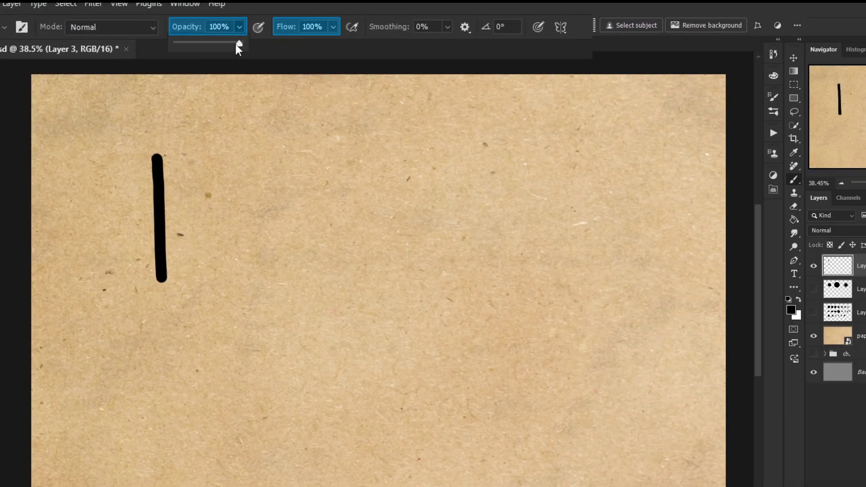
Step: Paint three vertical black strokes beside the first one on Layer 3, each with a reduced brush opacity
{"action": "left_click_drag", "start_coordinate": [238, 45], "coordinate": [226, 47]}
{"action": "left_click_drag", "start_coordinate": [205, 155], "coordinate": [205, 278]}
{"action": "left_click", "coordinate": [239, 27]}
{"action": "left_click_drag", "start_coordinate": [238, 44], "coordinate": [230, 46]}
{"action": "left_click_drag", "start_coordinate": [247, 154], "coordinate": [246, 278]}
{"action": "left_click", "coordinate": [239, 27]}
{"action": "left_click_drag", "start_coordinate": [238, 44], "coordinate": [232, 45]}
{"action": "left_click_drag", "start_coordinate": [290, 150], "coordinate": [290, 283]}
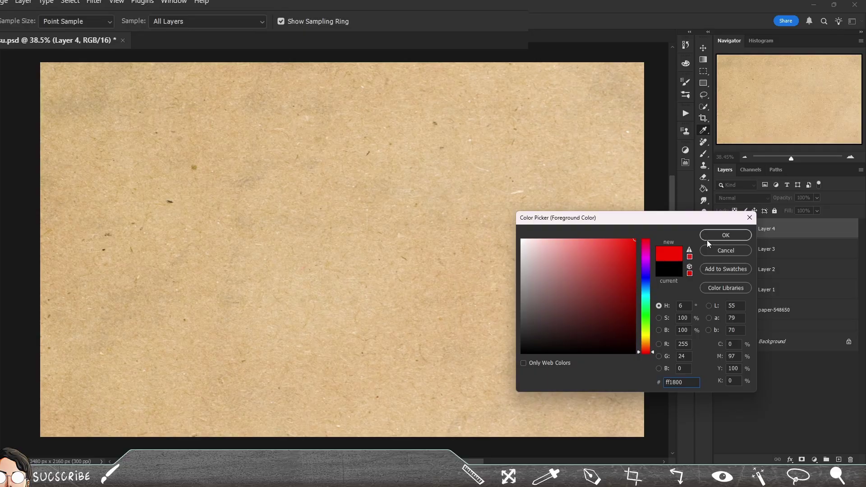
Step: Set the foreground colour to red ff1800 and paint the words "SUBSCRIBE NOW" on Layer 4
{"action": "left_click", "coordinate": [716, 236]}
{"action": "left_click_drag", "start_coordinate": [164, 178], "coordinate": [117, 235]}
{"action": "left_click_drag", "start_coordinate": [191, 177], "coordinate": [231, 179]}
{"action": "left_click_drag", "start_coordinate": [254, 180], "coordinate": [256, 236]}
{"action": "left_click_drag", "start_coordinate": [338, 185], "coordinate": [317, 227]}
{"action": "left_click_drag", "start_coordinate": [396, 181], "coordinate": [412, 228]}
{"action": "left_click_drag", "start_coordinate": [430, 175], "coordinate": [473, 242]}
{"action": "left_click_drag", "start_coordinate": [485, 175], "coordinate": [486, 239]}
{"action": "left_click_drag", "start_coordinate": [506, 178], "coordinate": [502, 232]}
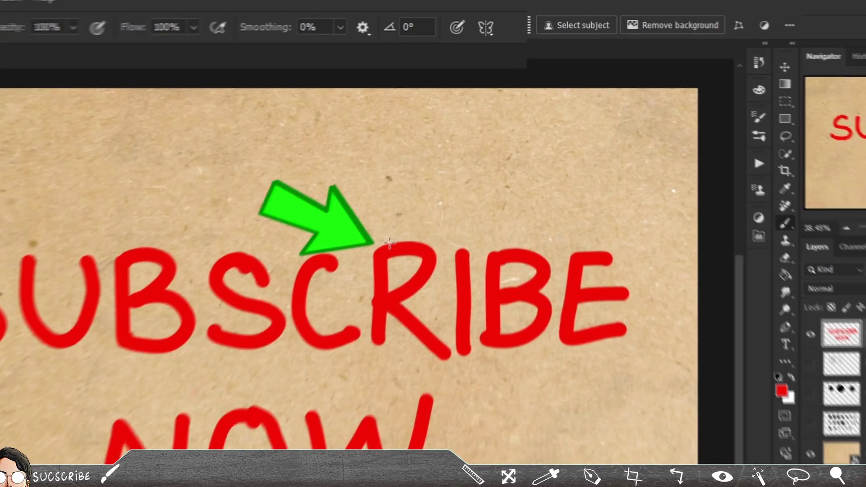
Step: Toggle the precise brush cursor and paint straight red lines forming an L and two vertical bars on Layer 4
{"action": "key", "text": "Caps_Lock"}
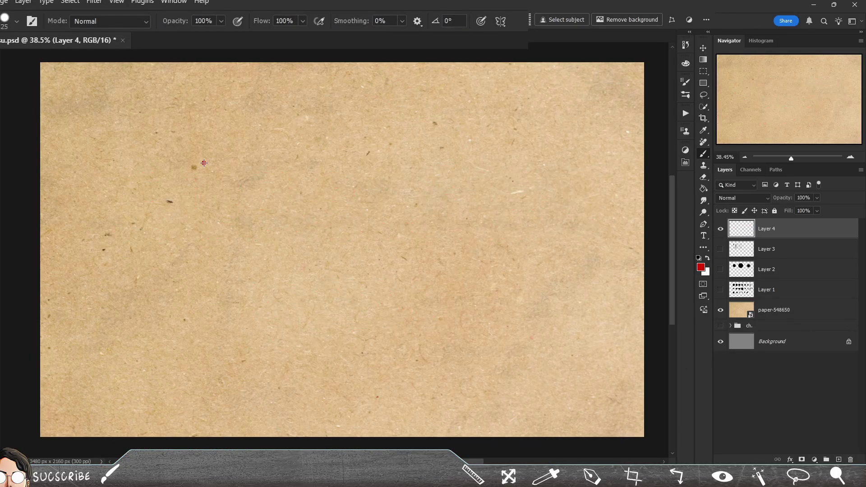
{"action": "left_click", "coordinate": [203, 162]}
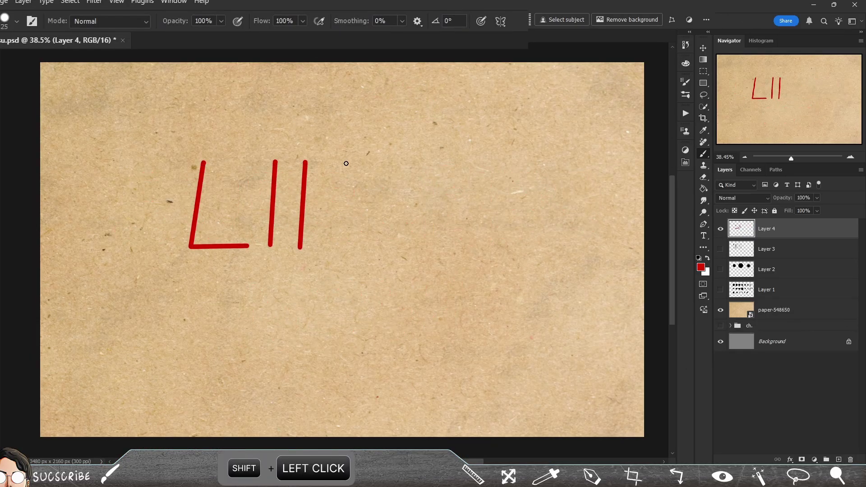
{"action": "left_click", "coordinate": [159, 160]}
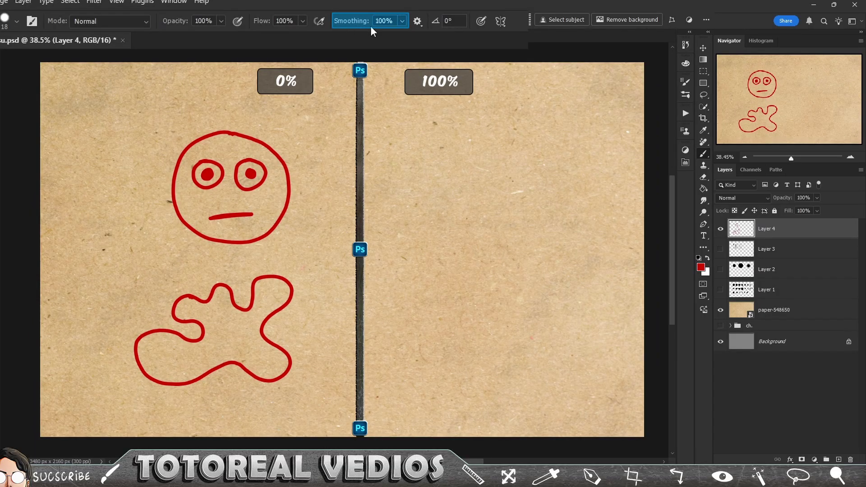
Step: Paint matching red outline shapes on Layer 4, using 0% brush smoothing on one half and 100% on the other
{"action": "left_click_drag", "start_coordinate": [432, 341], "coordinate": [427, 297]}
{"action": "left_click_drag", "start_coordinate": [580, 233], "coordinate": [596, 238]}
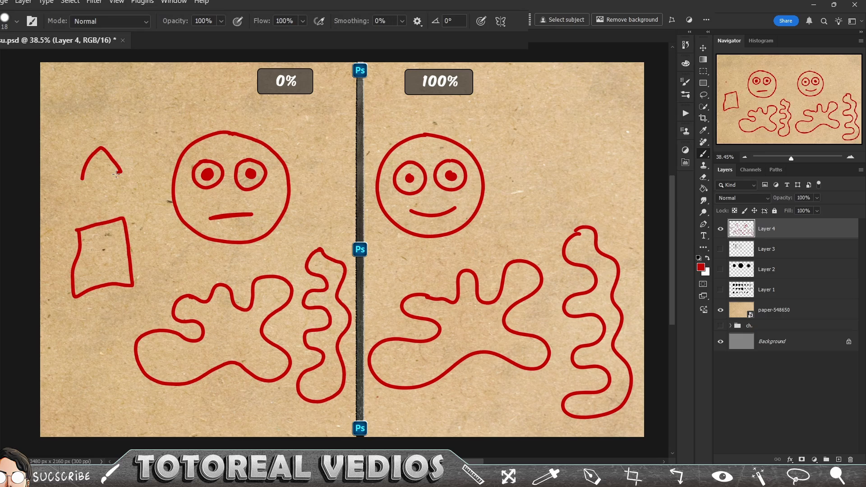
{"action": "left_click_drag", "start_coordinate": [116, 174], "coordinate": [81, 176]}
{"action": "left_click_drag", "start_coordinate": [121, 103], "coordinate": [122, 104]}
{"action": "left_click_drag", "start_coordinate": [151, 172], "coordinate": [146, 173]}
{"action": "left_click_drag", "start_coordinate": [518, 82], "coordinate": [519, 83]}
{"action": "left_click_drag", "start_coordinate": [573, 104], "coordinate": [573, 103]}
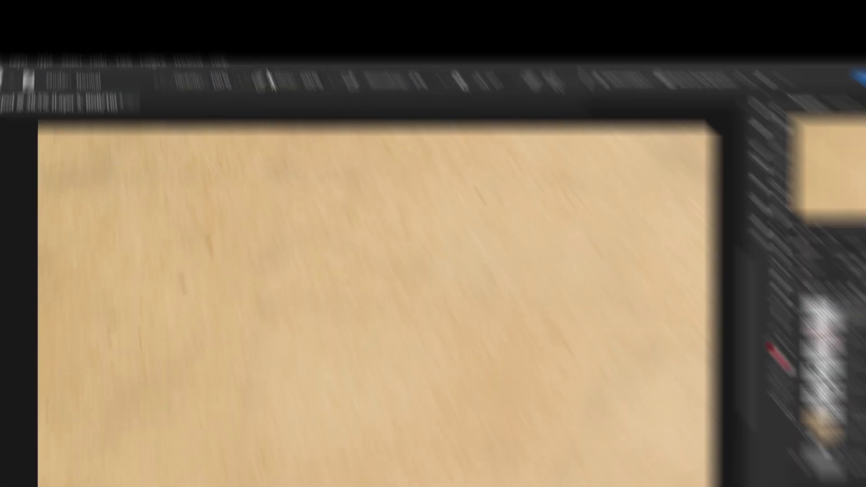
Step: Turn on pen pressure control for the brush's opacity and size
{"action": "left_click", "coordinate": [238, 21]}
{"action": "left_click", "coordinate": [319, 21]}
{"action": "left_click", "coordinate": [481, 21]}
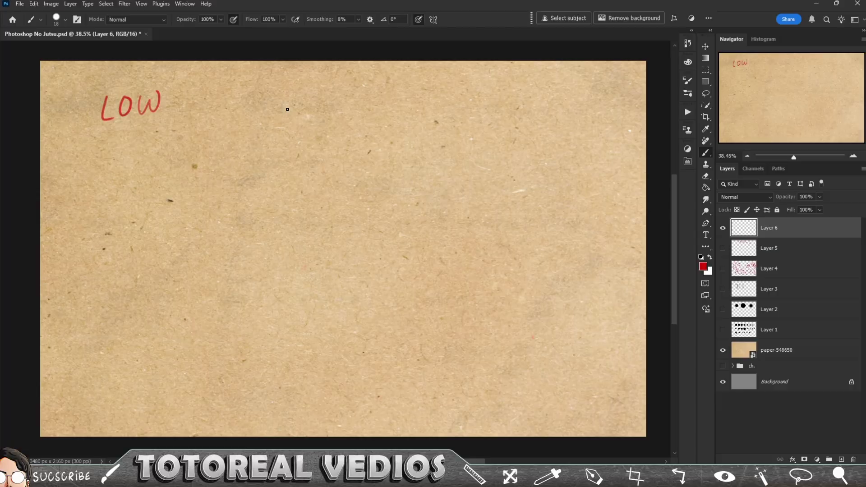
Step: Paint the labels "MID" and "HIGH" beside "LOW" on Layer 6, with a simple face in matching pen pressure under each label
{"action": "left_click_drag", "start_coordinate": [286, 113], "coordinate": [311, 112]}
{"action": "left_click_drag", "start_coordinate": [533, 87], "coordinate": [536, 115]}
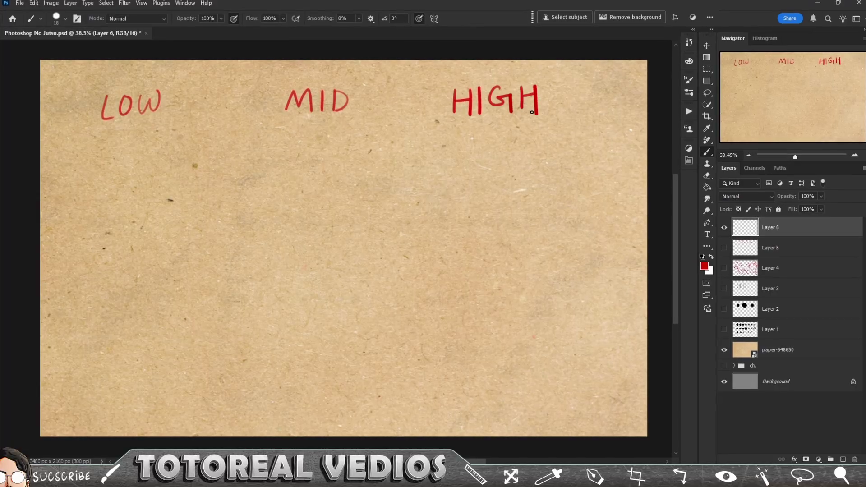
{"action": "left_click_drag", "start_coordinate": [101, 154], "coordinate": [102, 155]}
{"action": "left_click_drag", "start_coordinate": [100, 222], "coordinate": [140, 216]}
{"action": "left_click_drag", "start_coordinate": [285, 151], "coordinate": [285, 151]}
{"action": "left_click_drag", "start_coordinate": [286, 210], "coordinate": [302, 214]}
{"action": "left_click_drag", "start_coordinate": [466, 147], "coordinate": [466, 148]}
{"action": "left_click_drag", "start_coordinate": [472, 205], "coordinate": [491, 204]}
Step: Write "PRESSURE" three times with increasing pen pressure and paint one long light-to-heavy red line across Layer 6
{"action": "left_click_drag", "start_coordinate": [84, 308], "coordinate": [83, 346]}
{"action": "left_click_drag", "start_coordinate": [211, 306], "coordinate": [223, 336]}
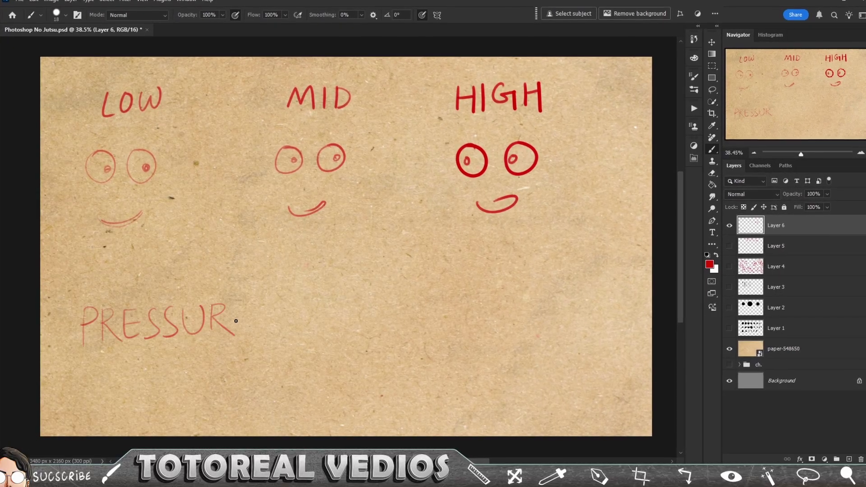
{"action": "left_click_drag", "start_coordinate": [237, 305], "coordinate": [254, 336]}
{"action": "left_click_drag", "start_coordinate": [275, 348], "coordinate": [276, 380]}
{"action": "left_click_drag", "start_coordinate": [440, 298], "coordinate": [440, 327]}
{"action": "left_click_drag", "start_coordinate": [480, 299], "coordinate": [497, 321]}
{"action": "left_click_drag", "start_coordinate": [592, 316], "coordinate": [613, 311]}
{"action": "left_click_drag", "start_coordinate": [98, 266], "coordinate": [627, 243]}
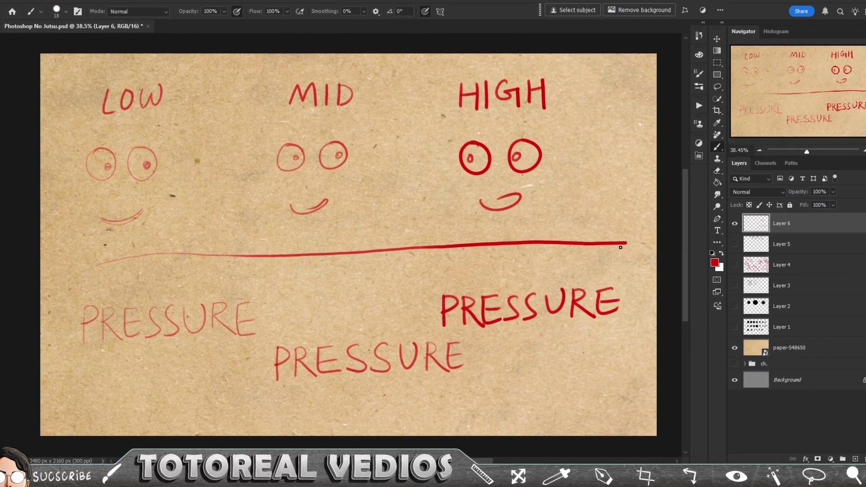